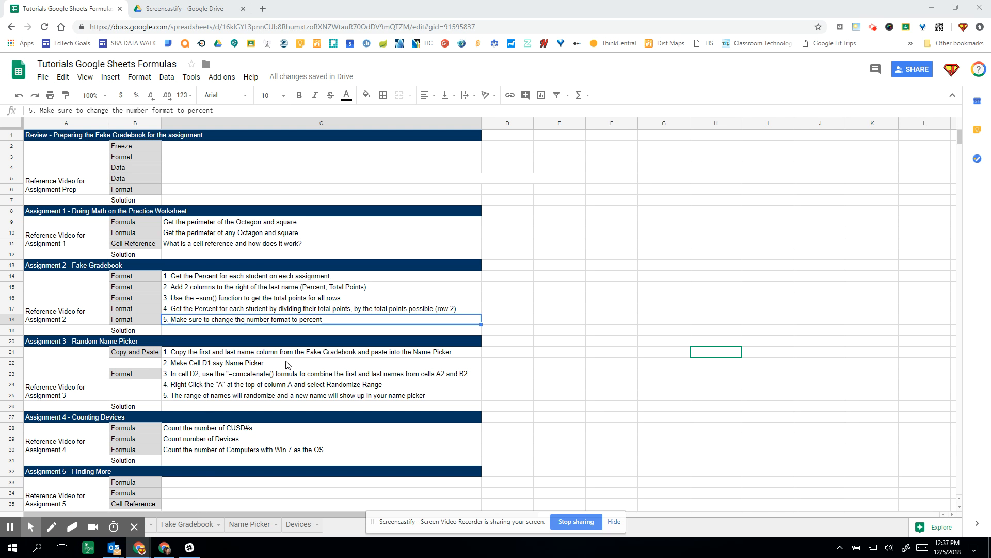
Clear the contents of columns A through D on the Name Picker sheet
left_click(247, 526)
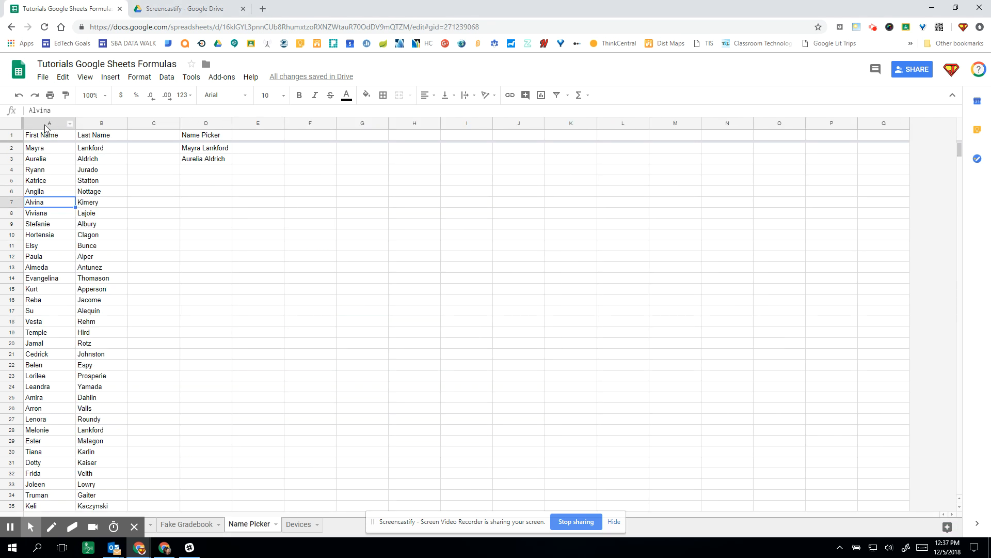
left_click_drag(46, 124, 233, 123)
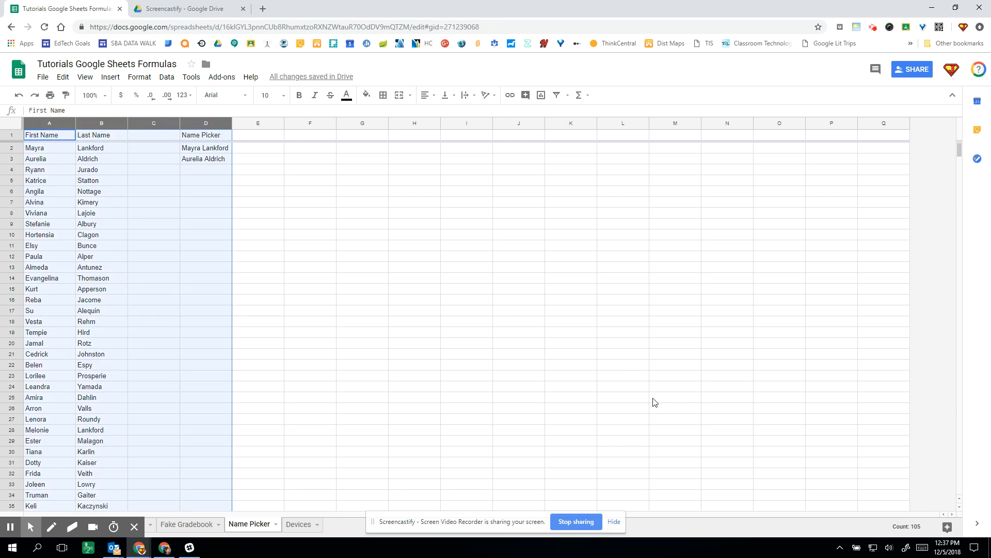
key("Delete")
left_click(334, 356)
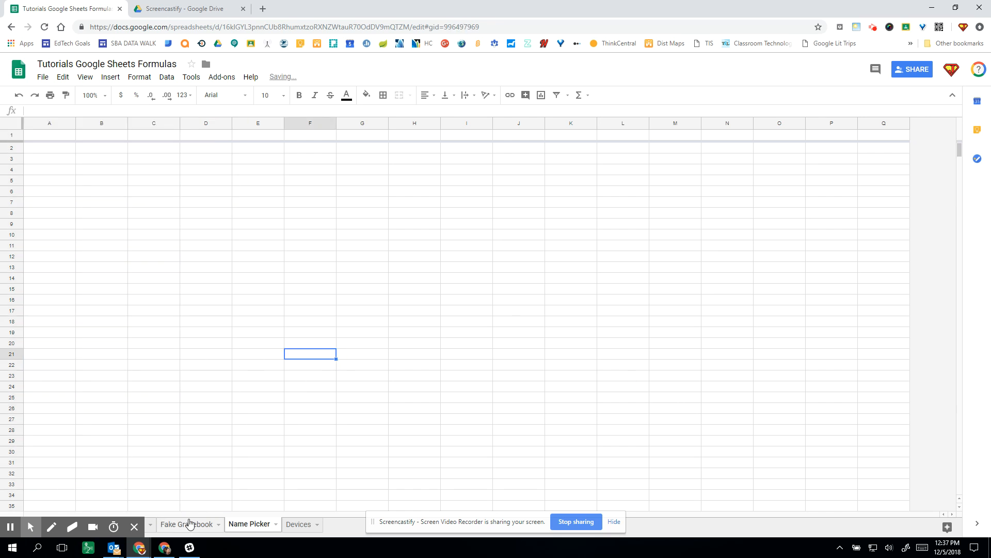
Copy the First Name and Last Name columns from the Fake Gradebook sheet
left_click(189, 524)
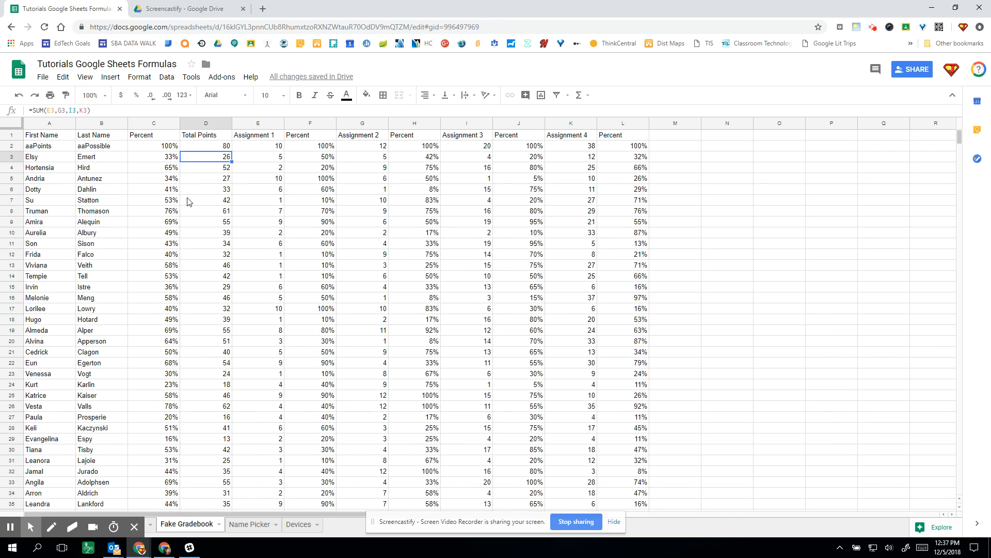
left_click(106, 159)
left_click(48, 124)
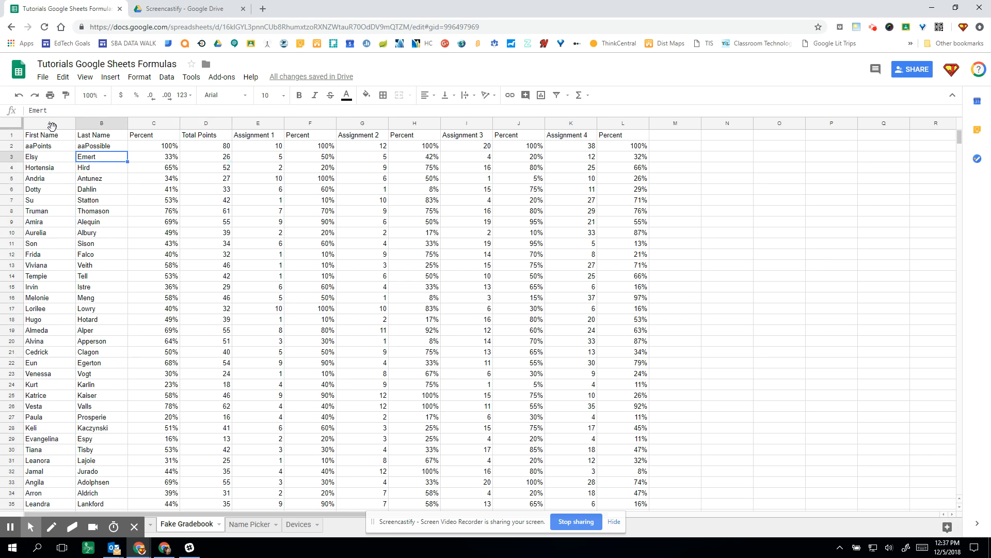
left_click(96, 124, "shift")
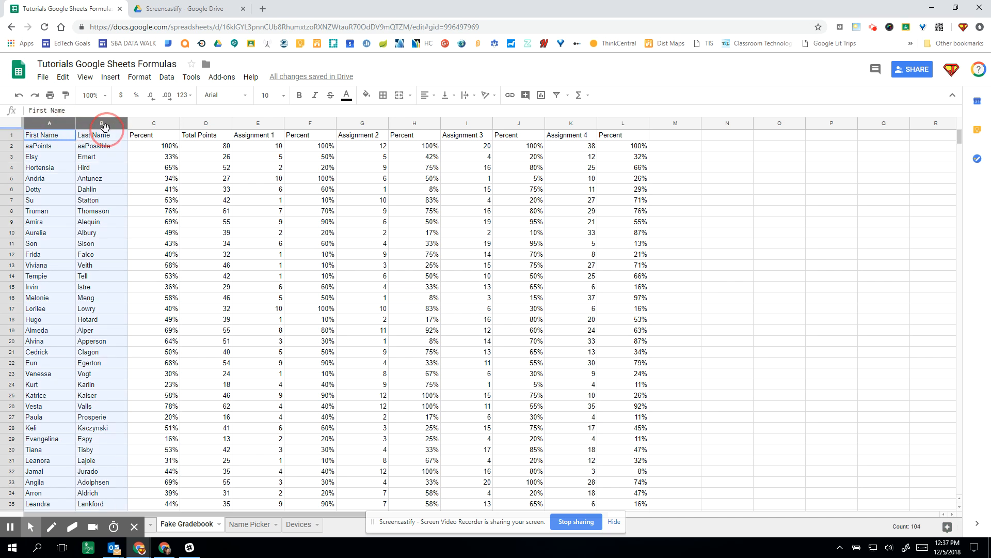
right_click(102, 235)
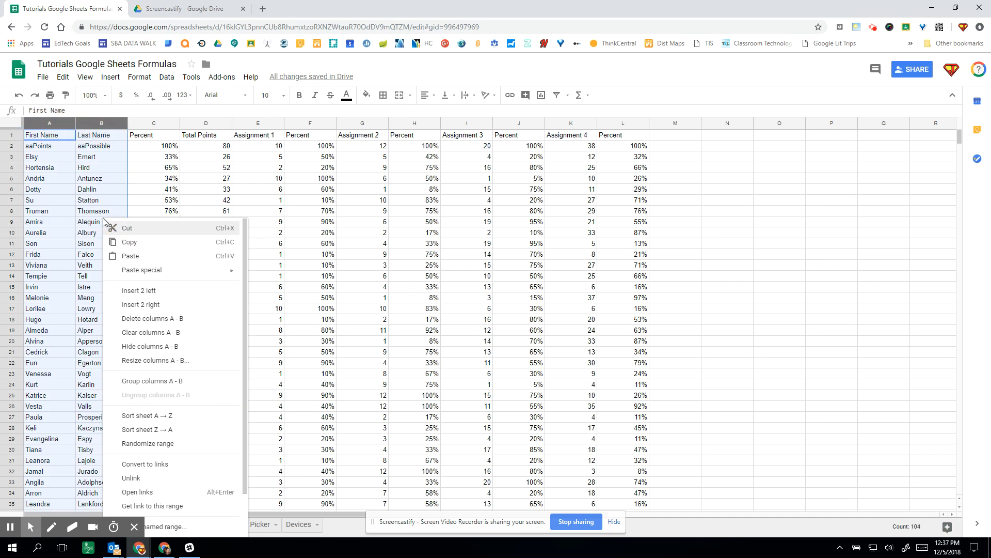
left_click(124, 247)
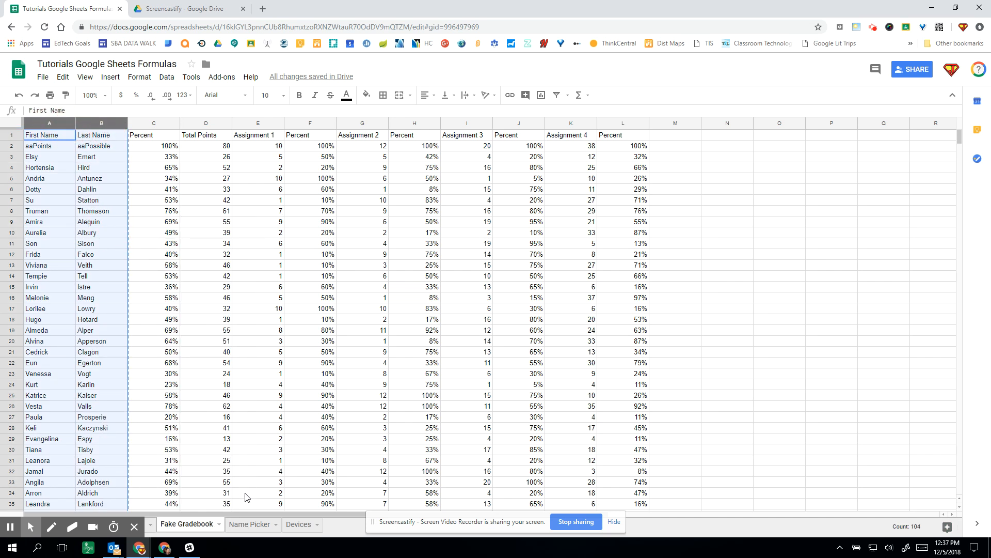
Paste the copied name columns into the Name Picker sheet starting at cell A1
left_click(249, 523)
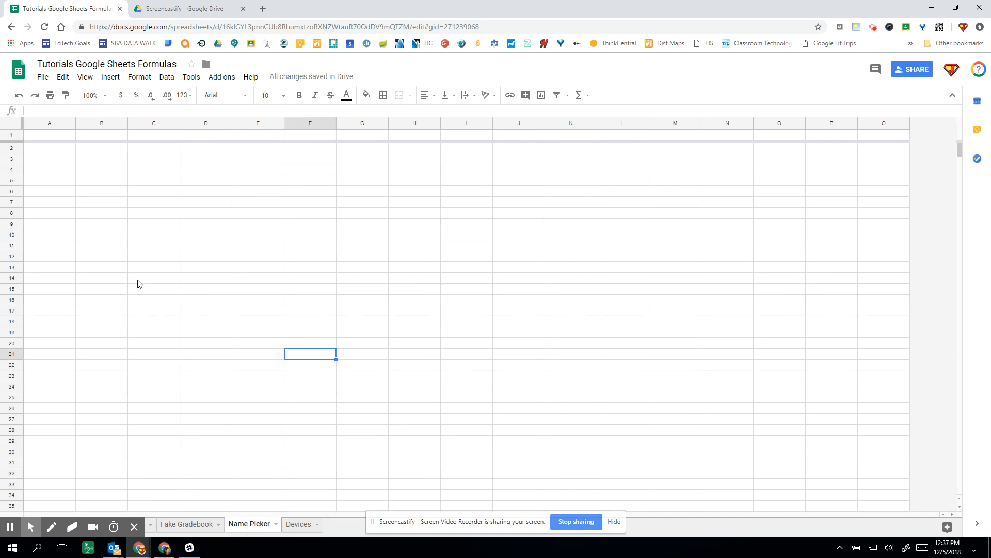
left_click(54, 136)
right_click(54, 136)
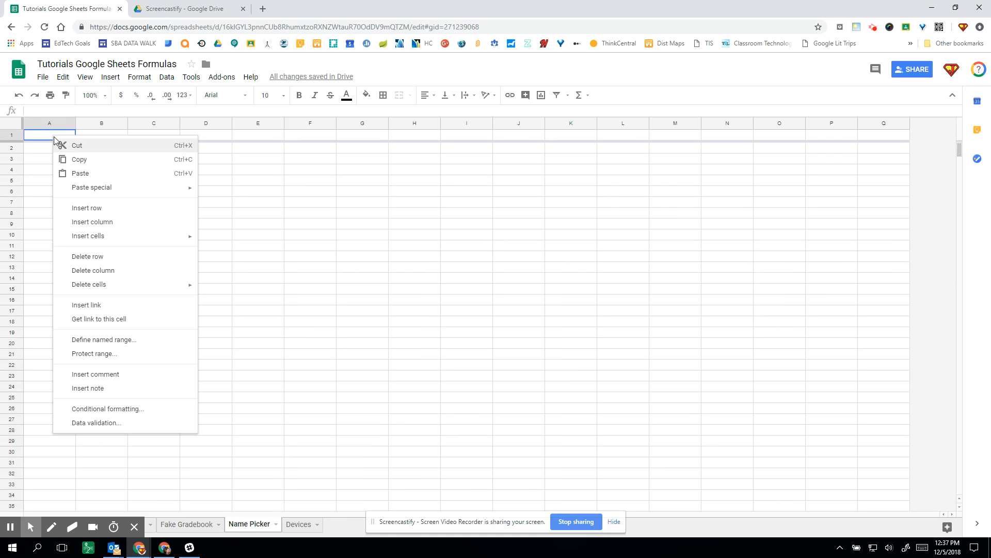
left_click(80, 172)
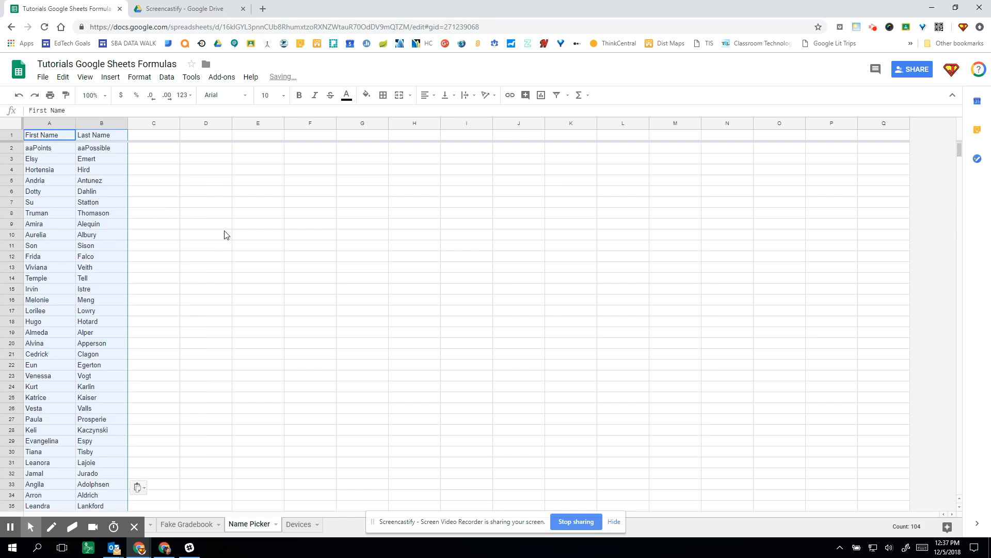
left_click(224, 231)
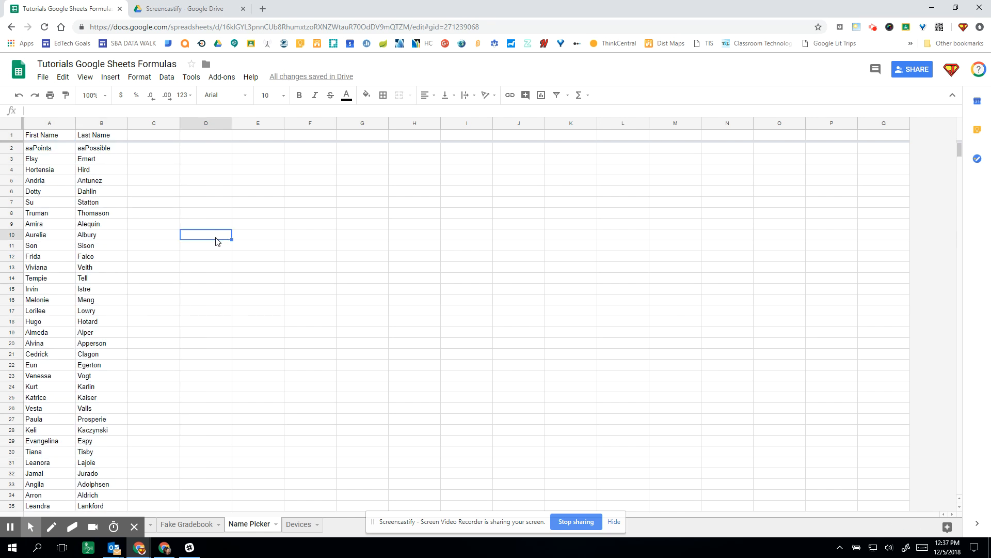
Delete row 2, the aaPoints aaPossible entry, from the Name Picker sheet
scroll(217, 241, "down", 3)
scroll(217, 241, "up", 3)
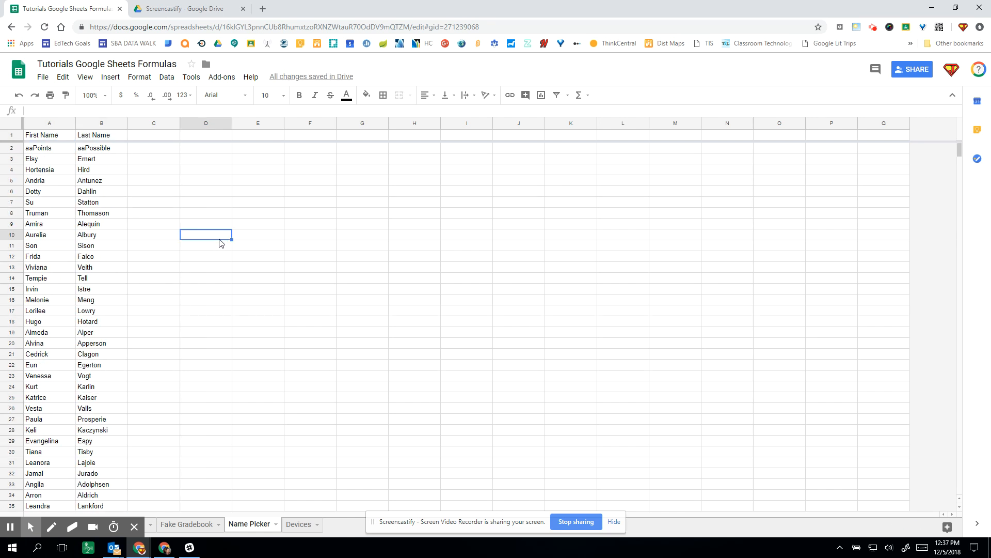
left_click(13, 149)
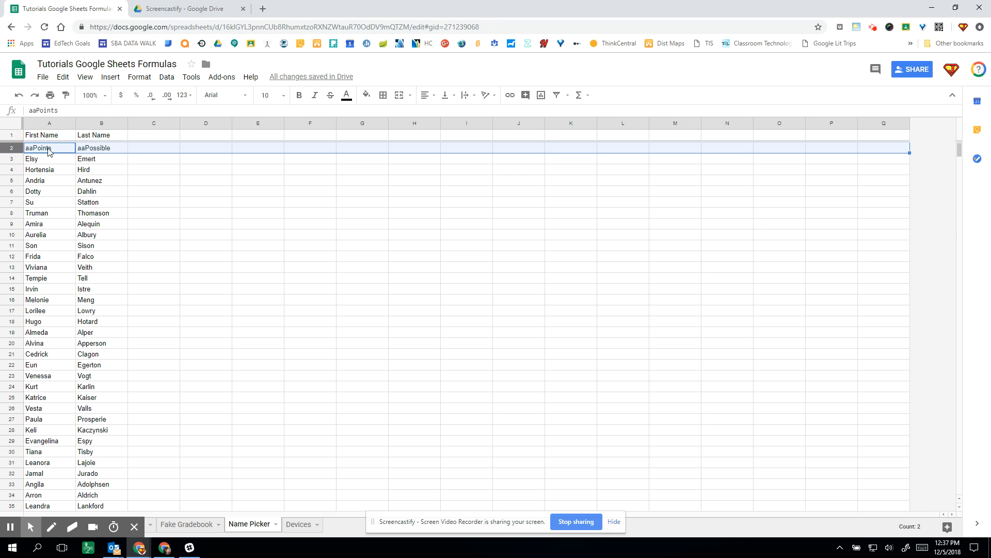
right_click(13, 148)
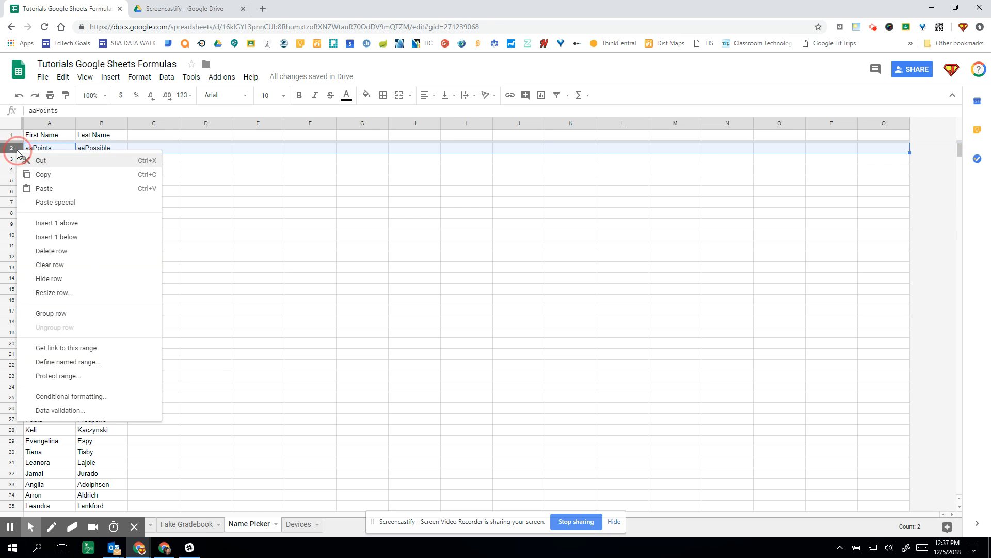
left_click(63, 252)
left_click(325, 257)
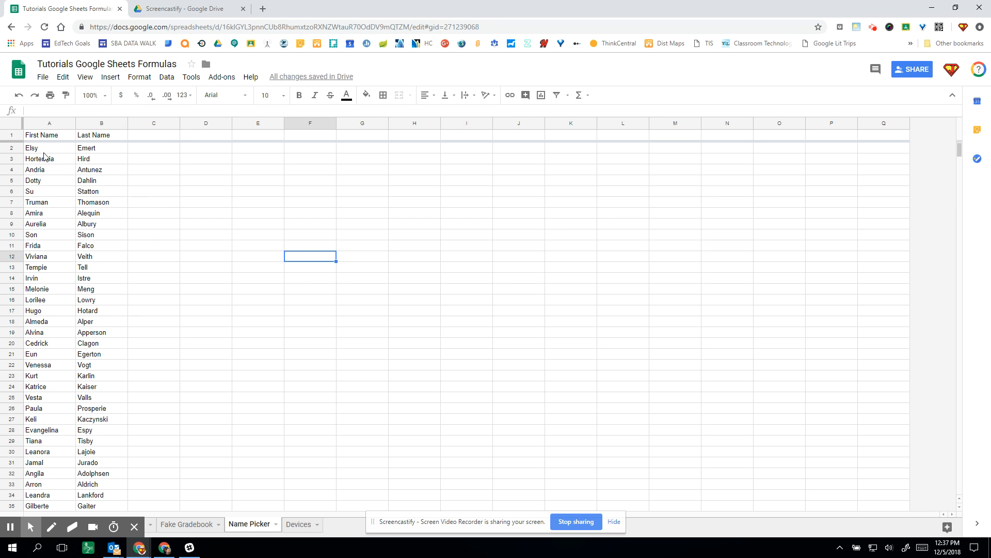
Enter the heading "Name Picker" in cell D1 and widen column D to about three times the default width
left_click(219, 136)
type("Na")
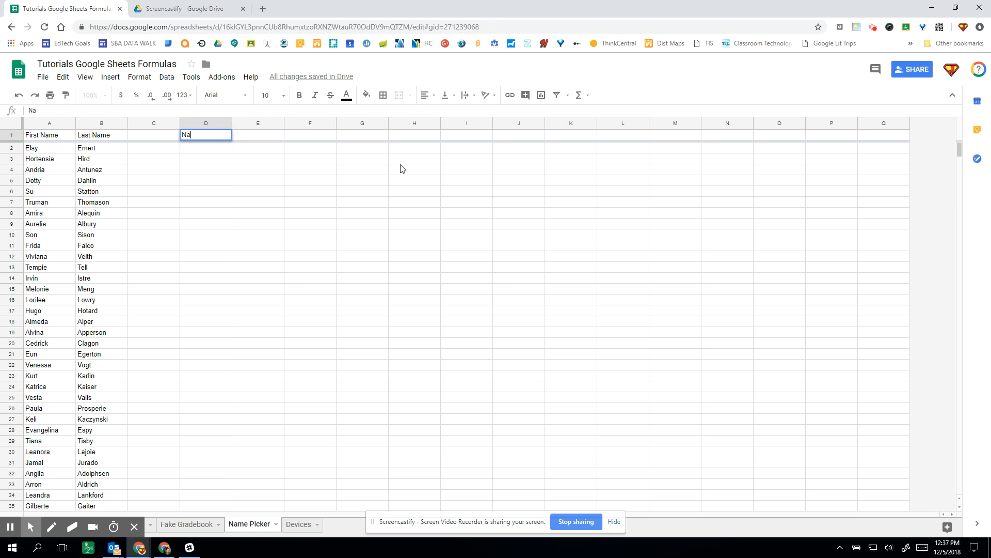
type("me Picker")
key("Return")
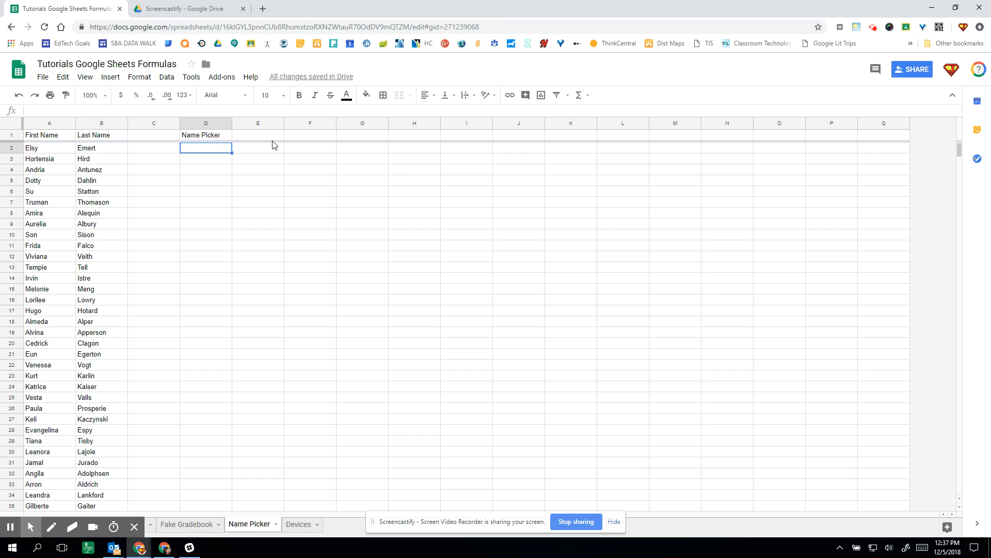
left_click_drag(232, 124, 337, 122)
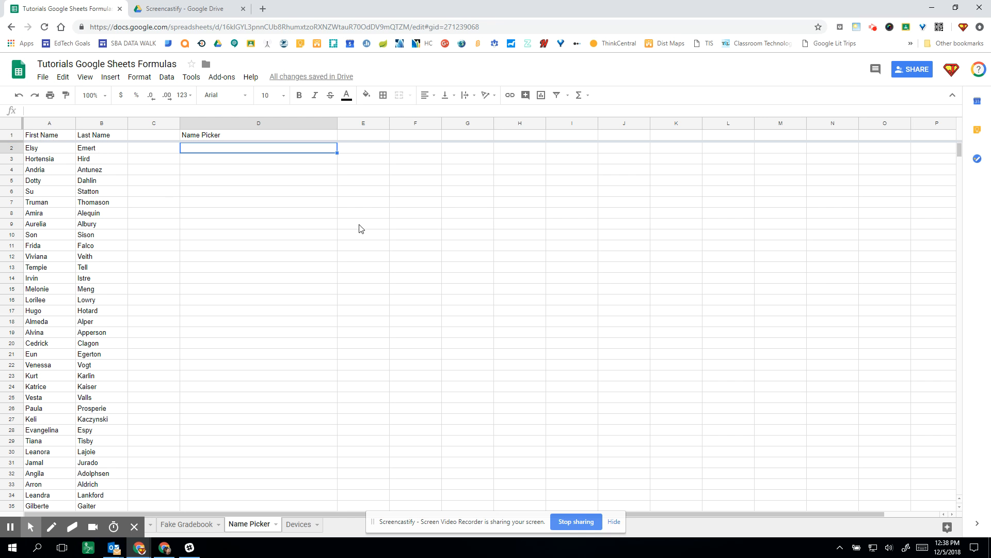
Enter the word "concatenate" in cell E2 as a note beside the name picker cell
left_click(225, 164)
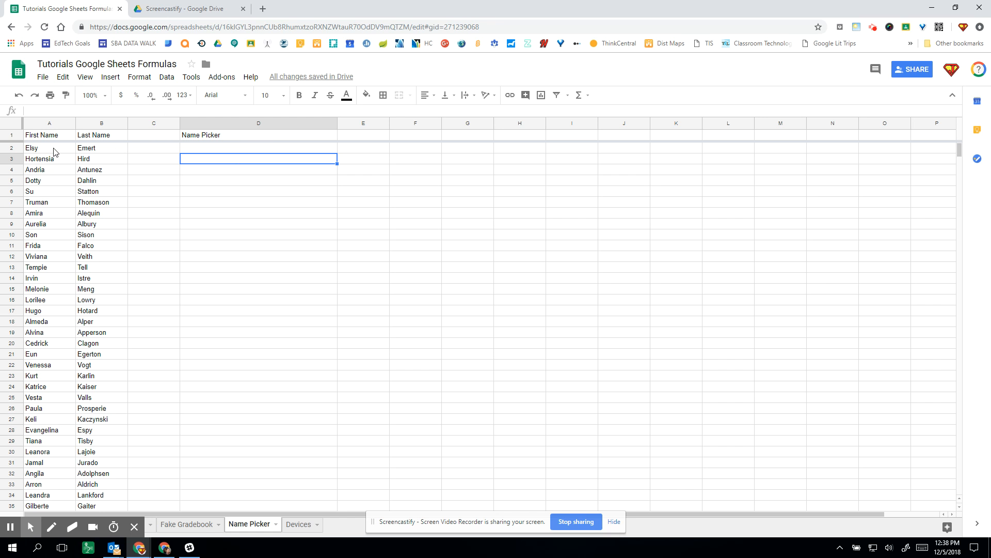
left_click(366, 149)
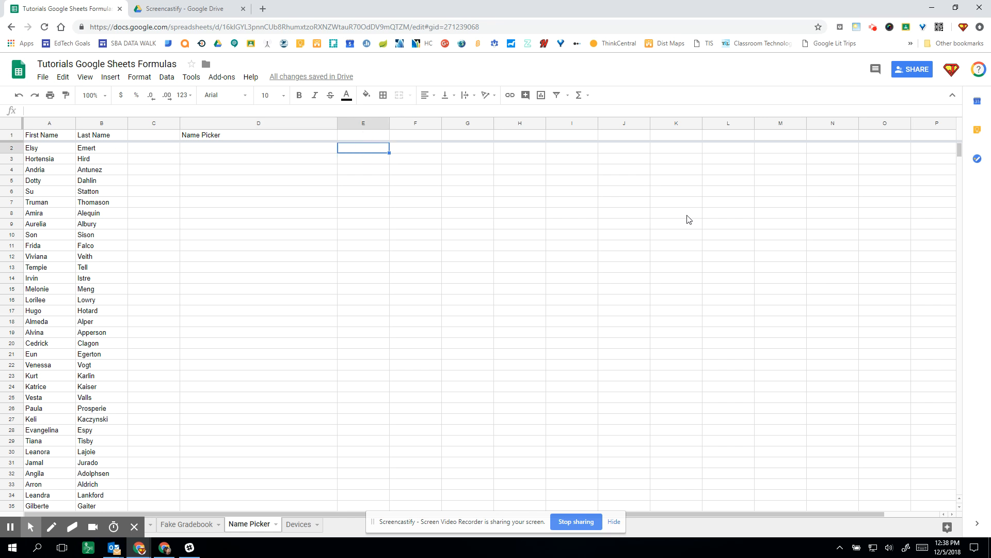
type("concaten")
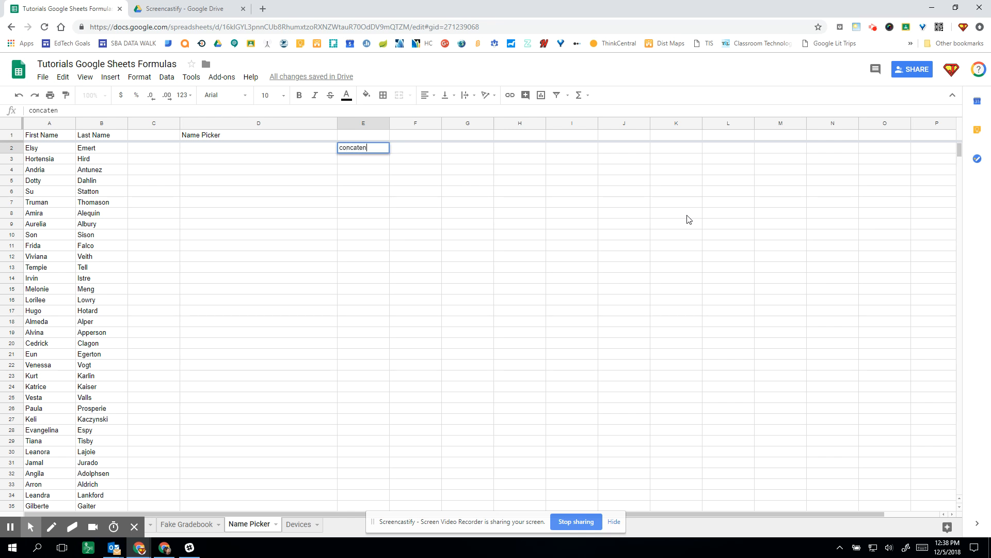
type("ate")
left_click(443, 256)
Examine the first and last name cells in row 2 and look through the full function list for CONCATENATE
left_click(39, 150)
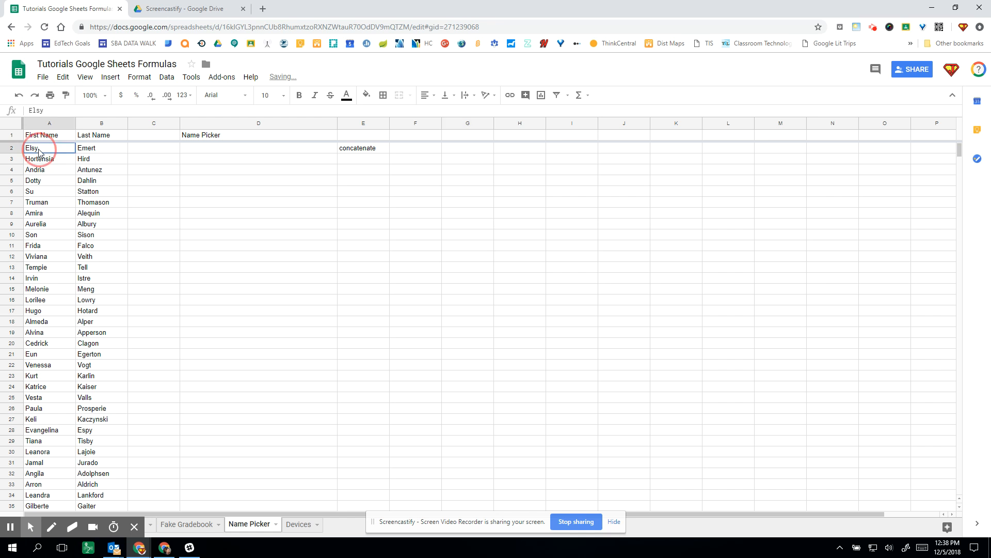
left_click(103, 151)
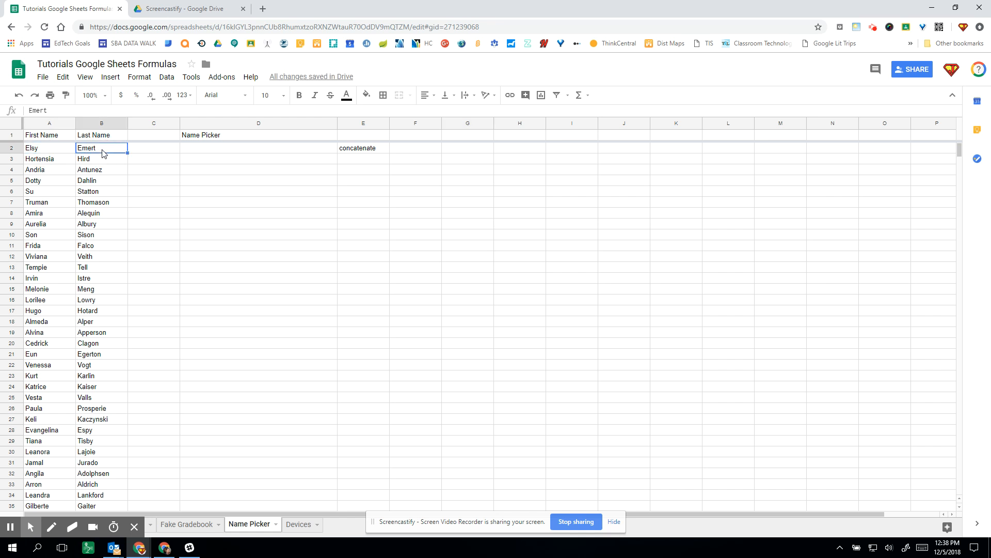
left_click(288, 150)
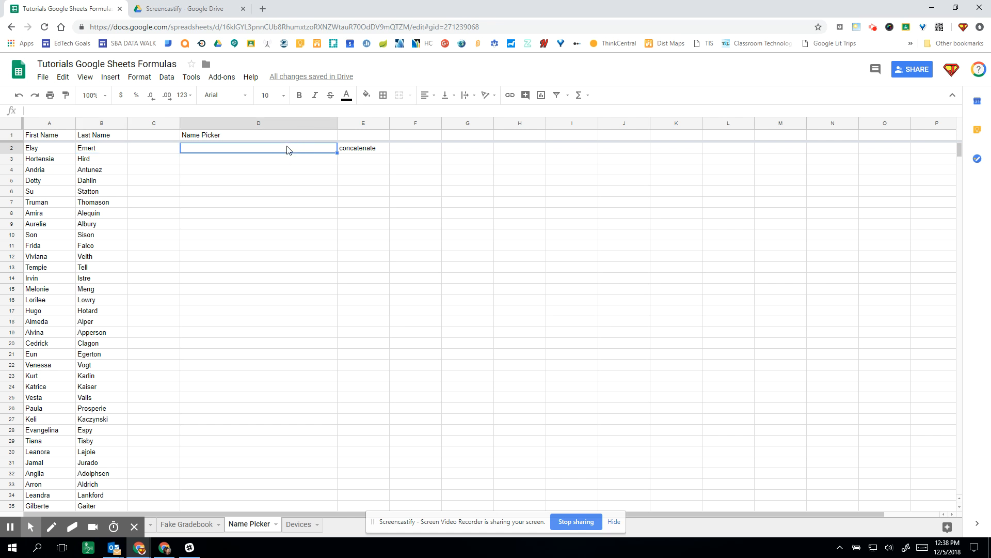
left_click(590, 98)
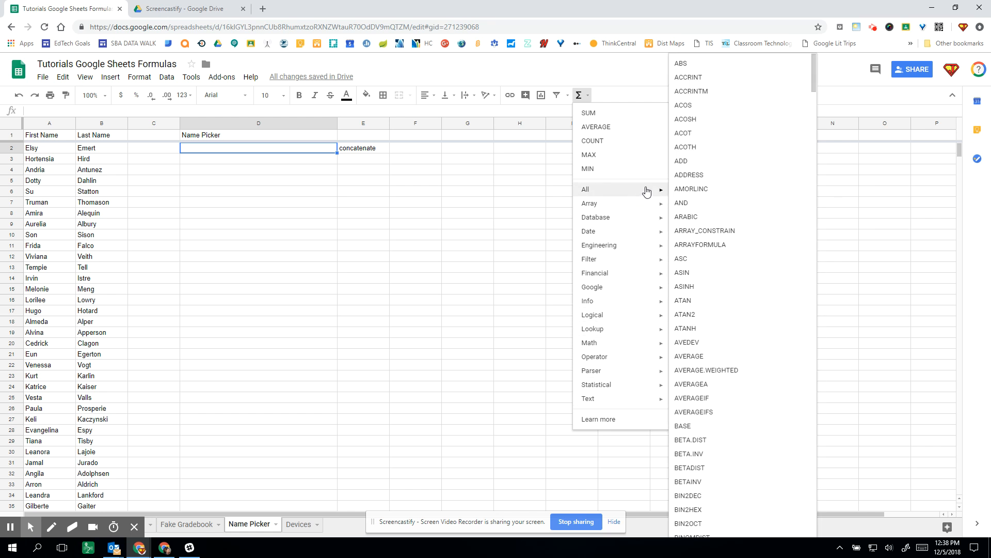
mouse_move(645, 190)
scroll(733, 216, "down", 7)
scroll(731, 219, "down", 5)
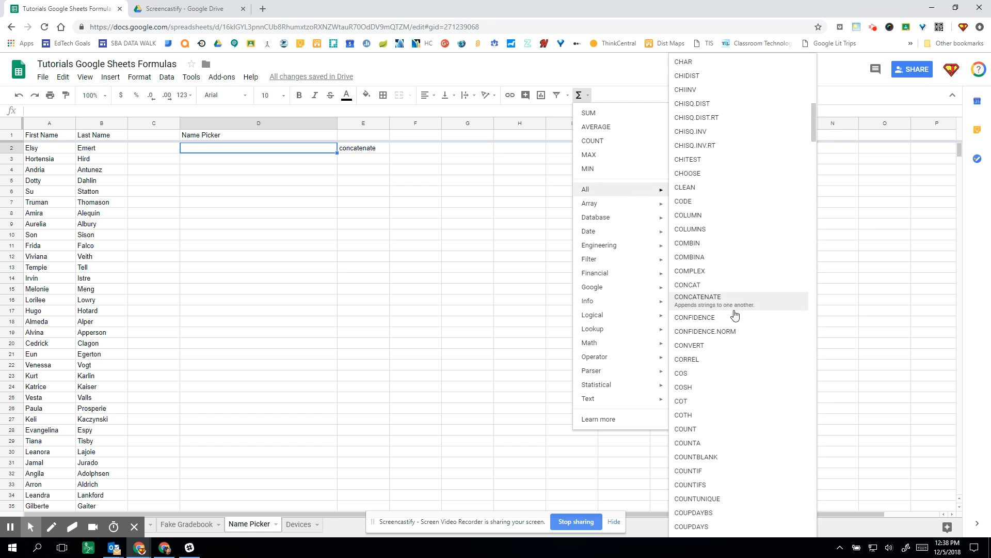
scroll(723, 452, "down", 2)
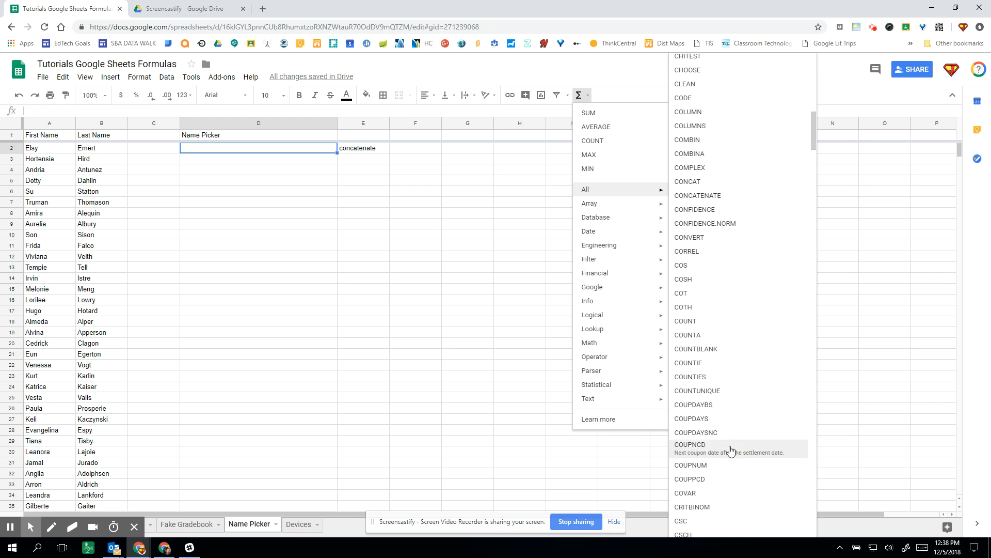
left_click(398, 193)
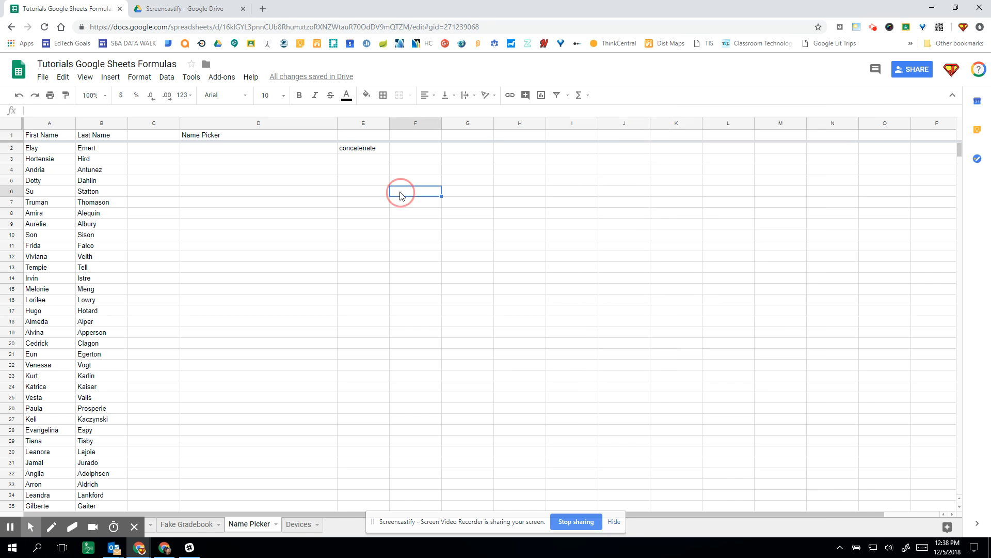
Enter a CONCATENATE formula in cell D2 that joins the first name in A2 and the last name in B2
left_click(311, 150)
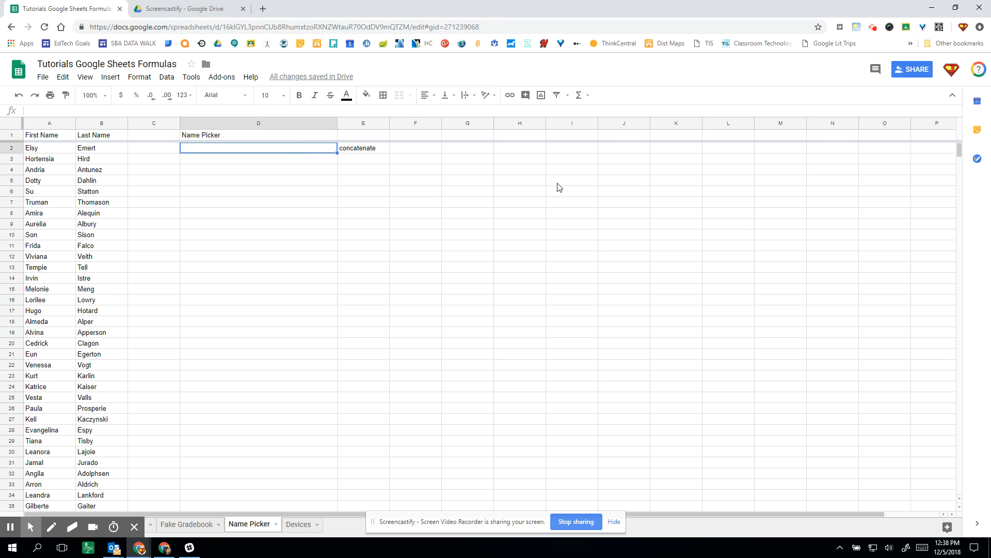
type("=conca")
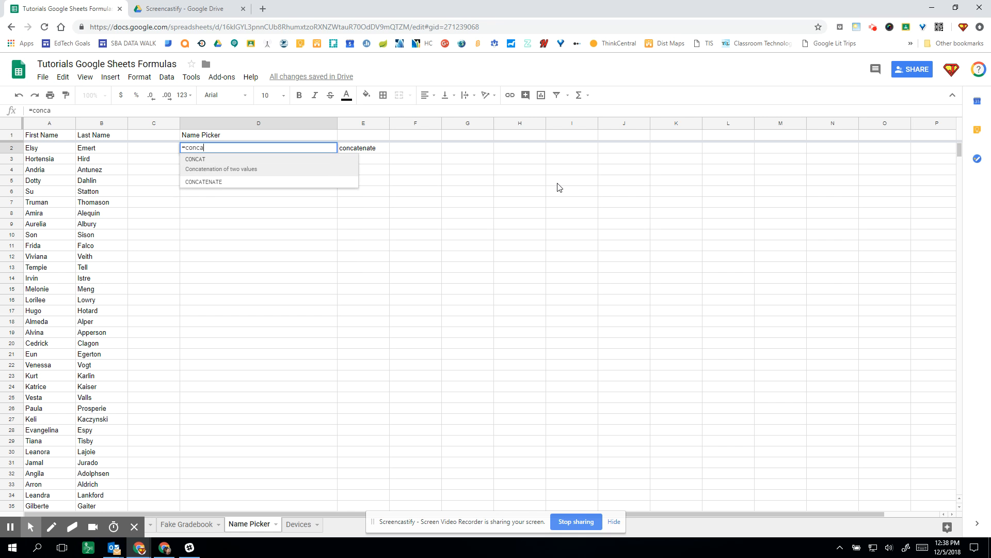
key("Down")
key("Up")
key("Down")
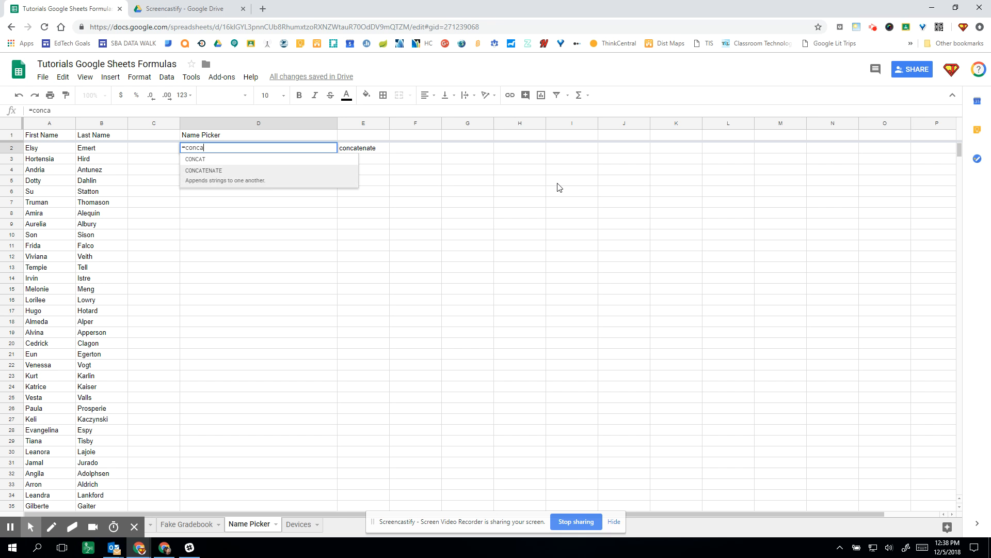
key("Tab")
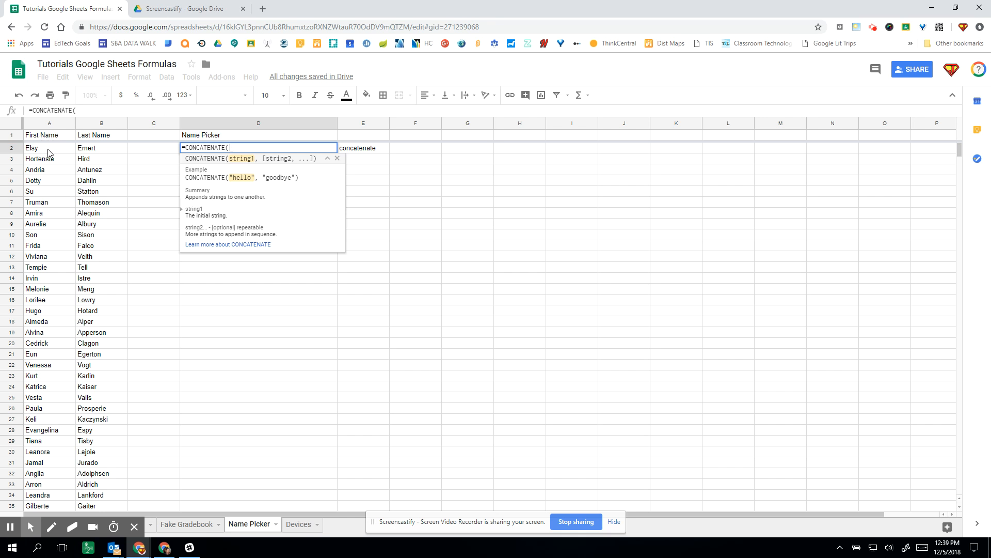
left_click(62, 150)
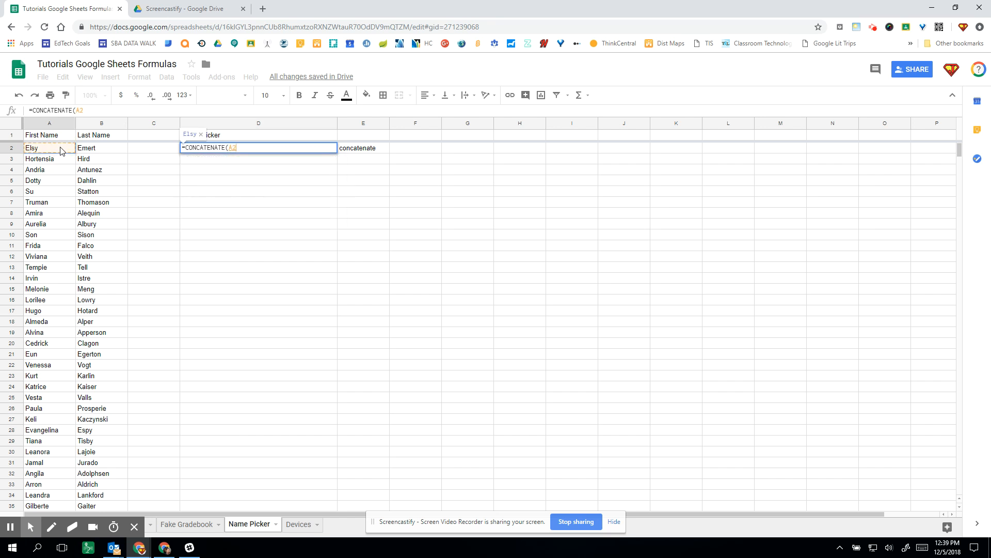
type(",")
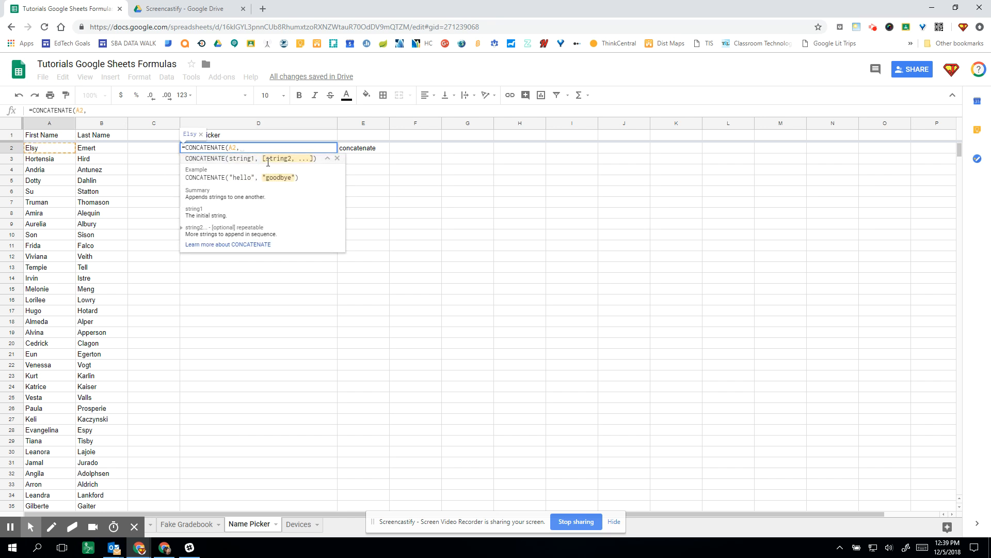
left_click(99, 149)
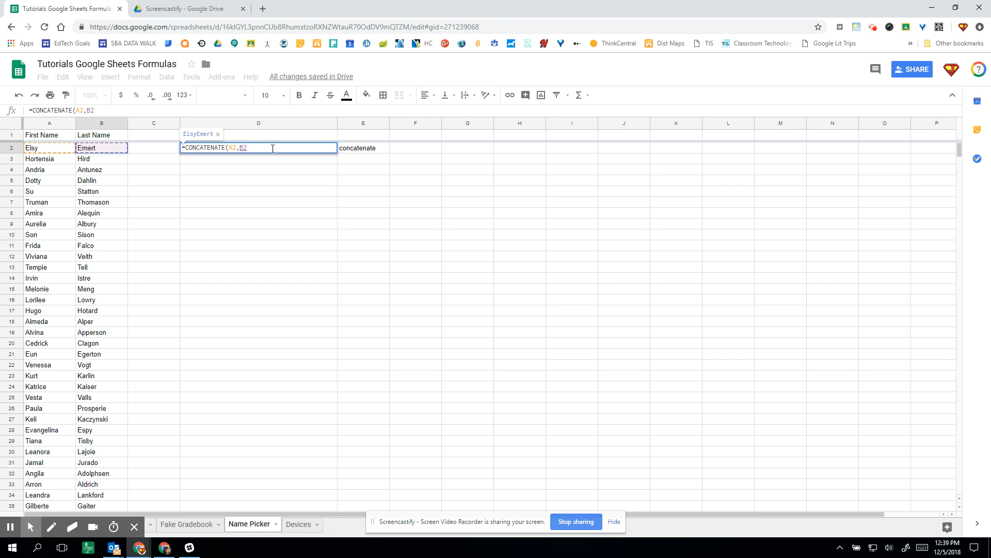
type(")")
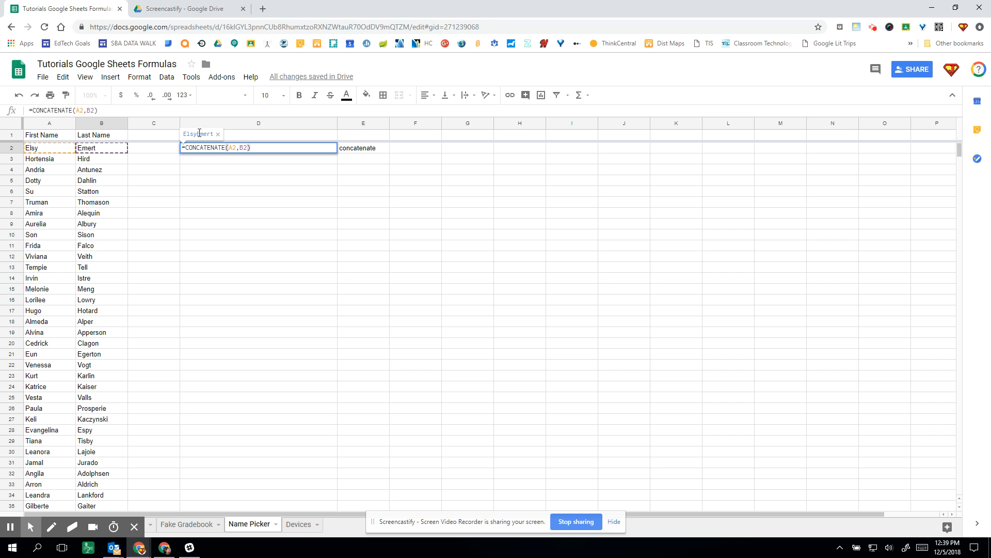
Add a quoted space between the two references so the D2 formula becomes =CONCATENATE(A2," ",B2)
left_click(240, 148)
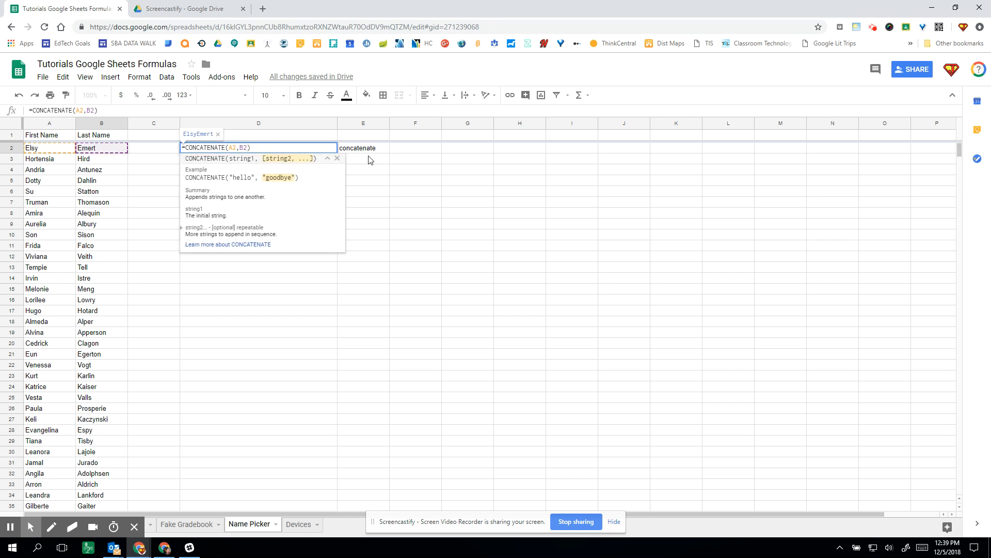
type(",")
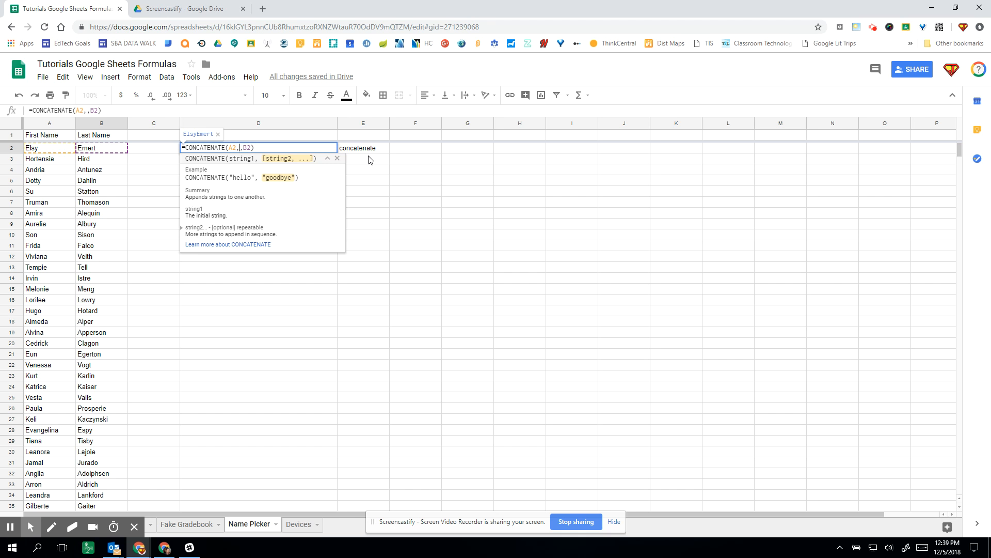
type("\" \"")
key("Return")
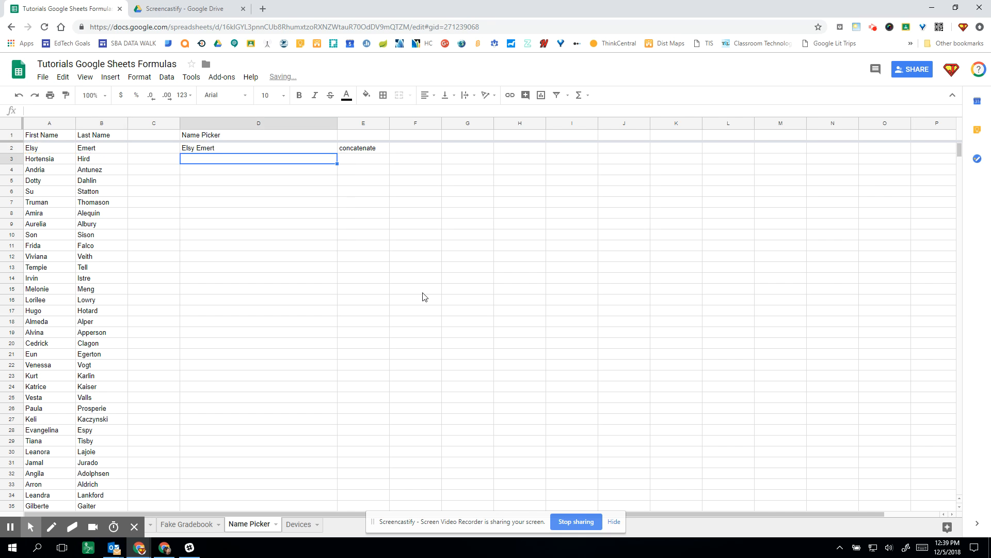
Examine the formula in D2, the frozen header row and the First Name and Last Name columns
left_click(249, 151)
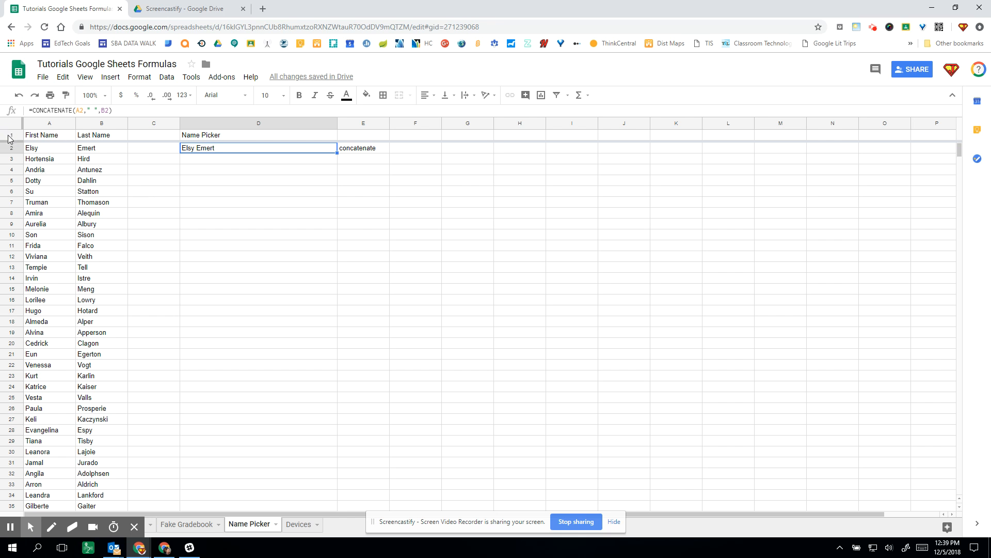
left_click_drag(11, 138, 15, 140)
left_click(50, 137)
left_click(54, 135)
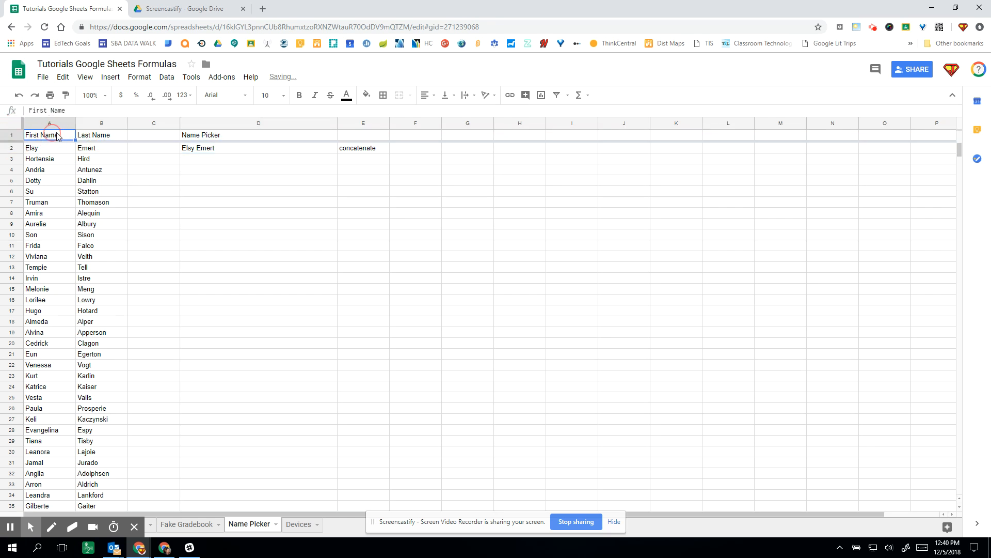
left_click(86, 135)
left_click(47, 135)
left_click(90, 137)
left_click(71, 138)
left_click(50, 124)
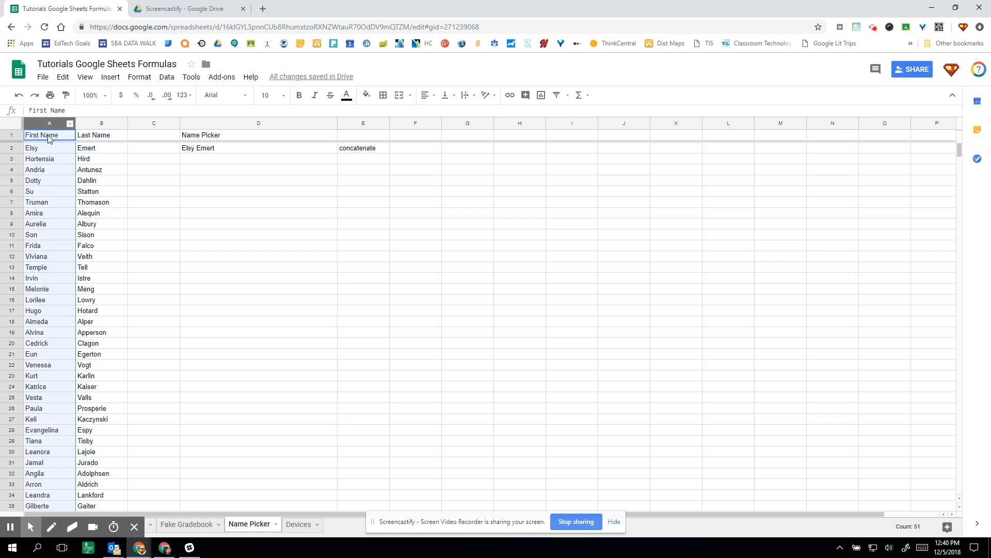
left_click(110, 170)
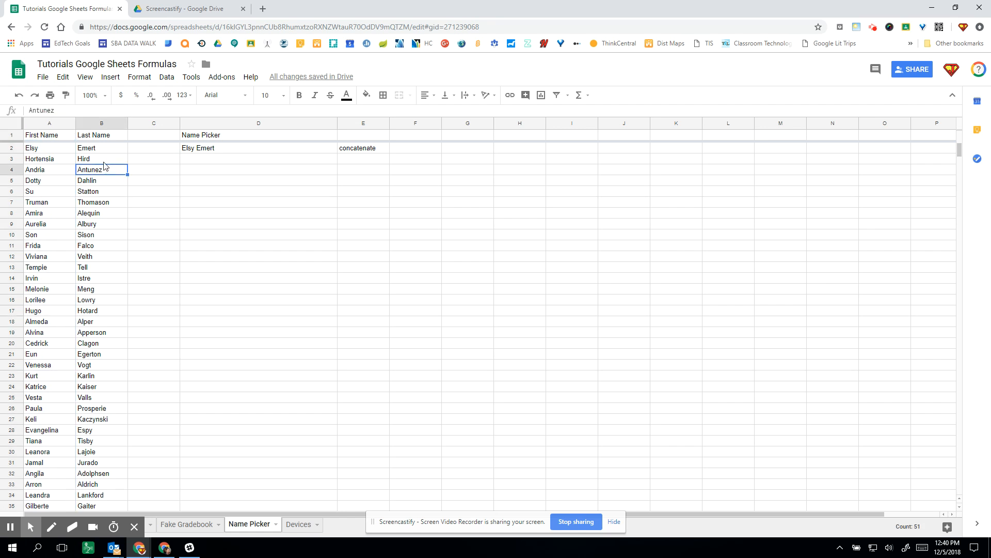
left_click(70, 125)
left_click(237, 219)
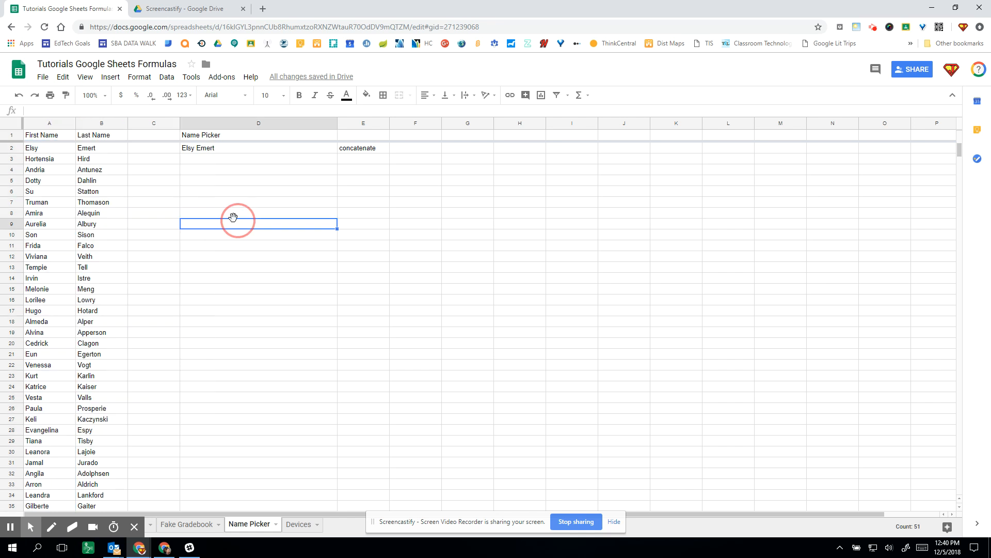
Randomize the range of the First Name column (A) twice
left_click(47, 125)
right_click(46, 126)
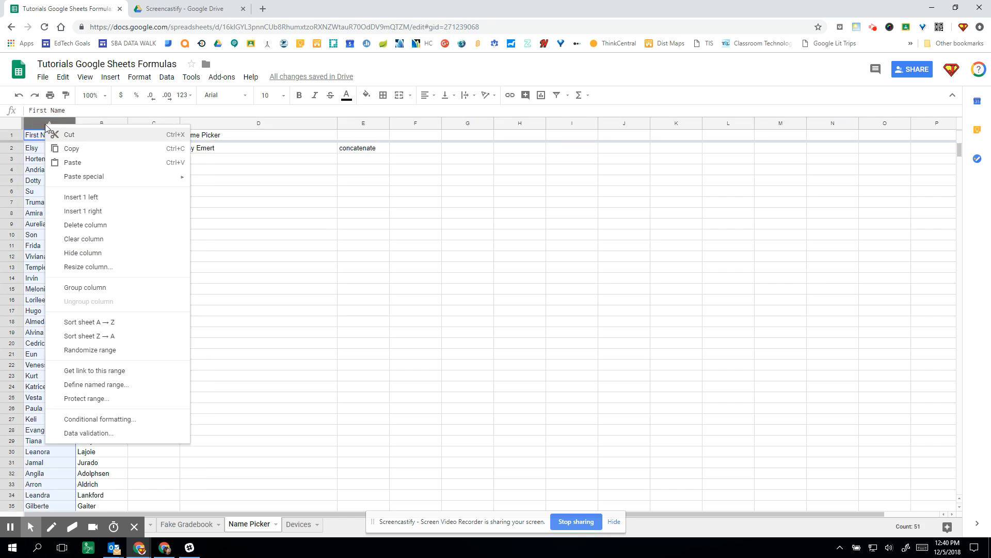
left_click(95, 350)
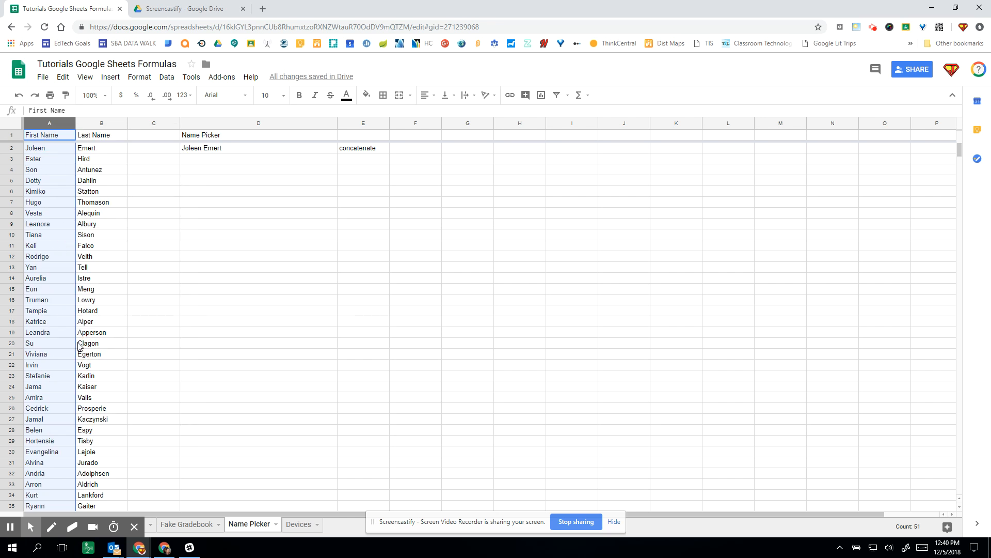
left_click(70, 126)
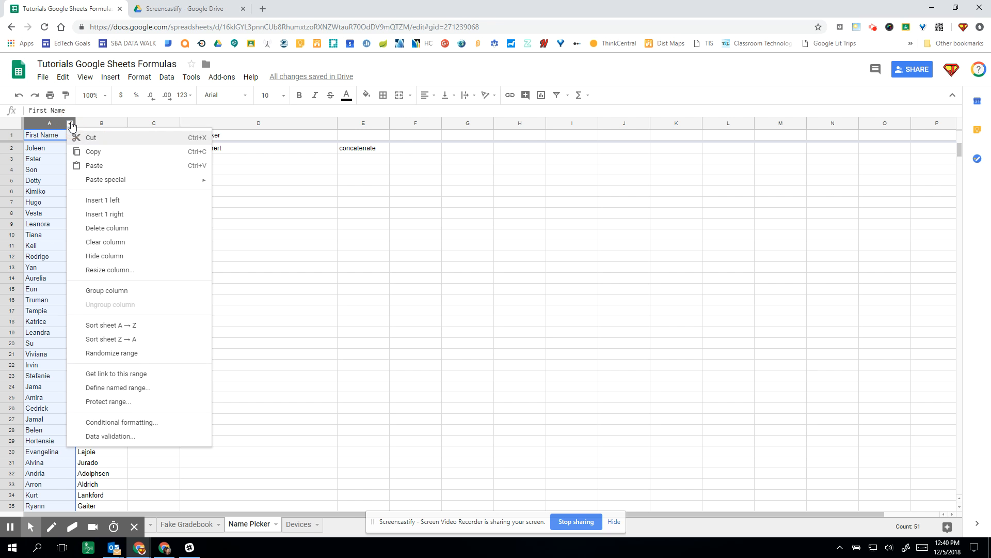
left_click(104, 354)
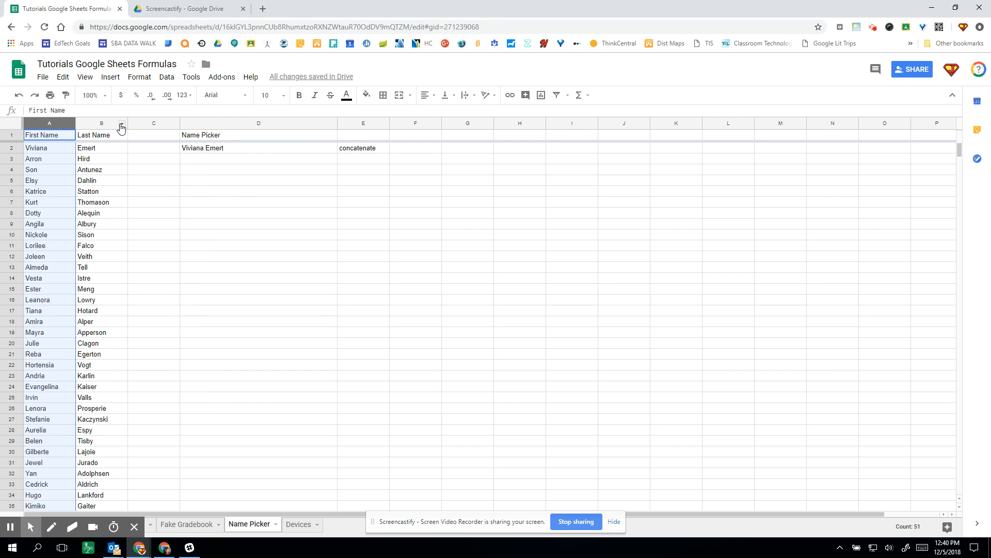
Randomize the range of the Last Name column (B) twice
left_click(121, 124)
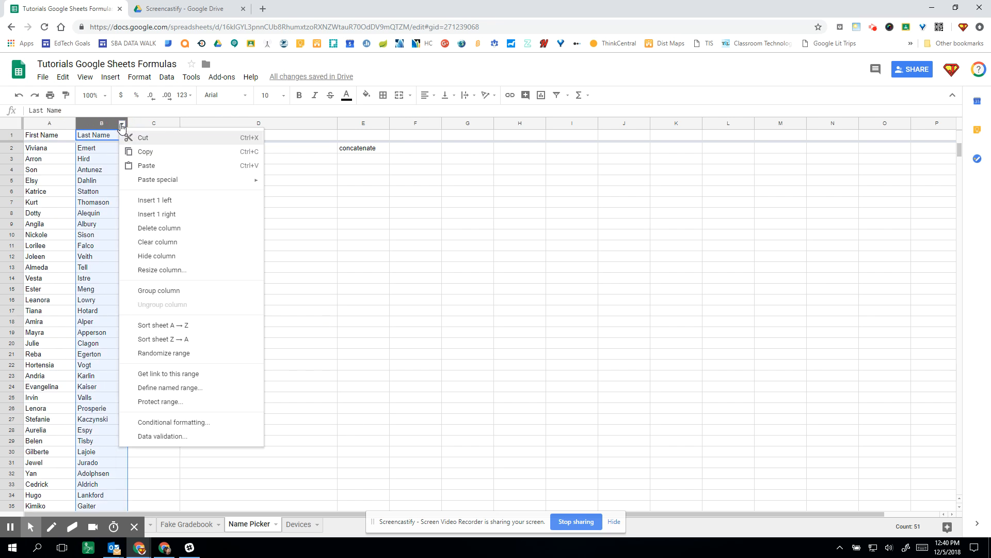
left_click(169, 354)
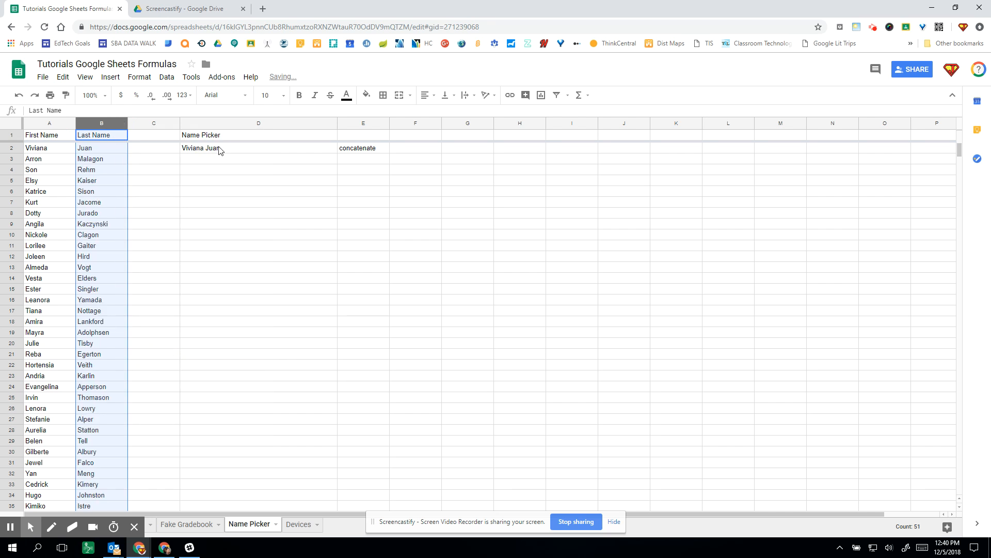
left_click(121, 124)
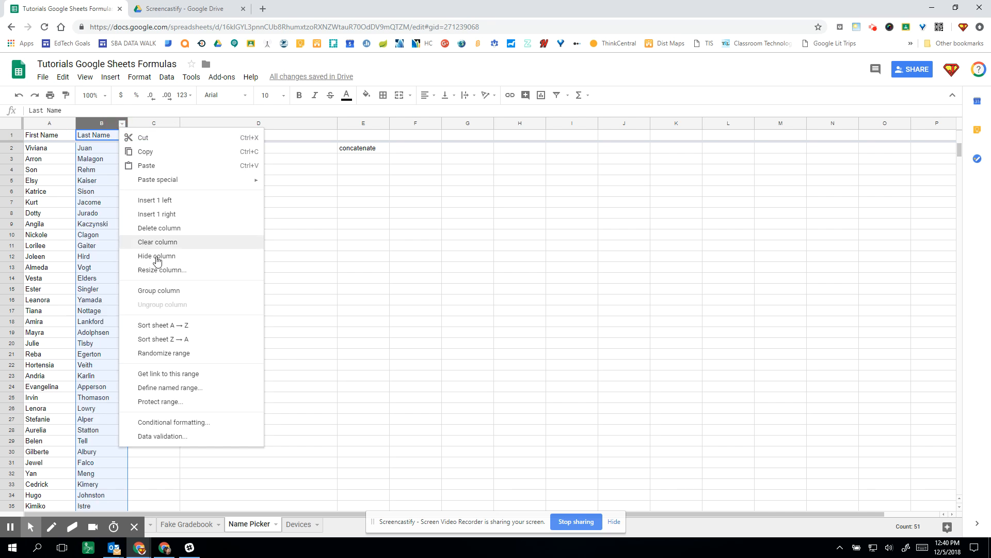
left_click(165, 354)
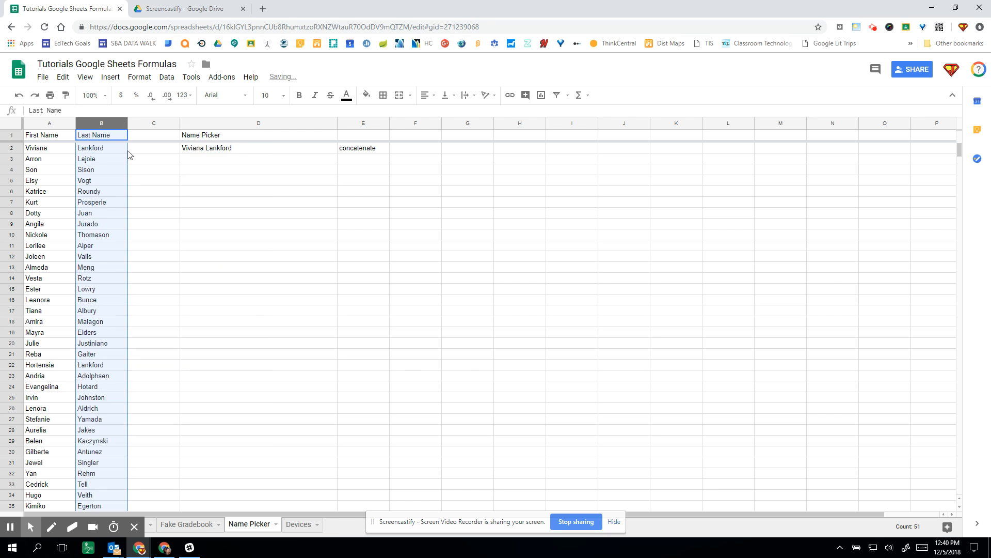
Set the text color of columns A and B to white to hide the name lists
left_click_drag(50, 124, 102, 122)
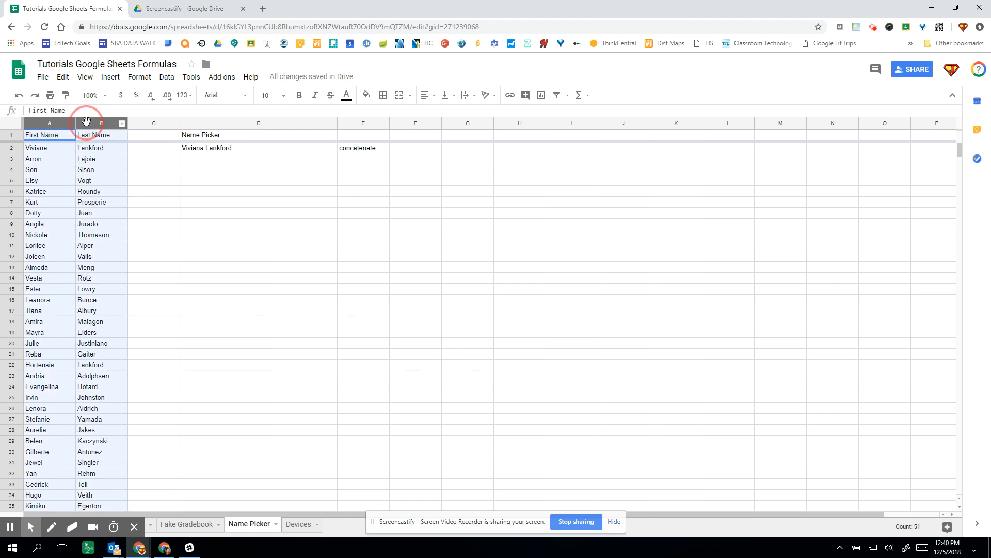
left_click(346, 95)
left_click(436, 131)
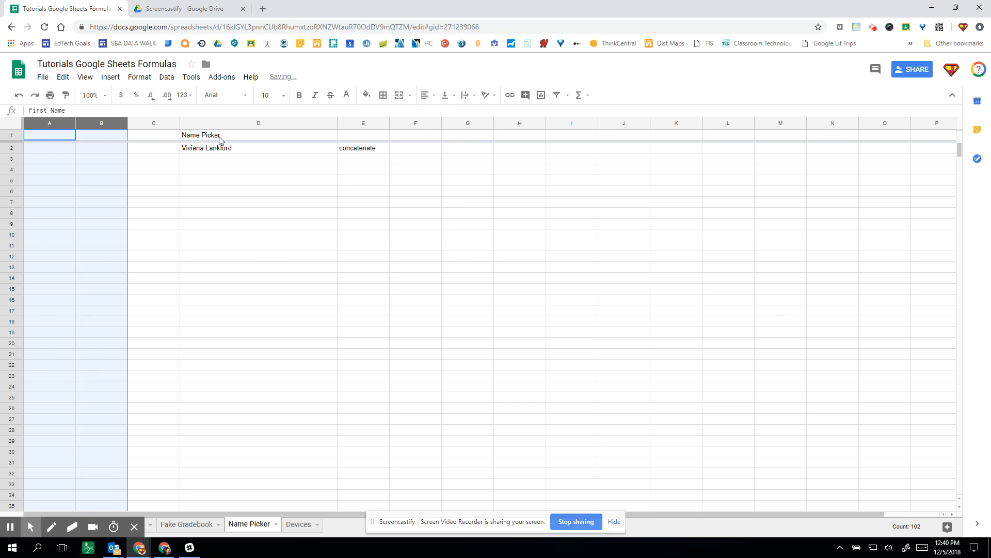
Set the font size of the Name Picker heading and the combined name in D1:D2 to 24
left_click_drag(243, 135, 295, 147)
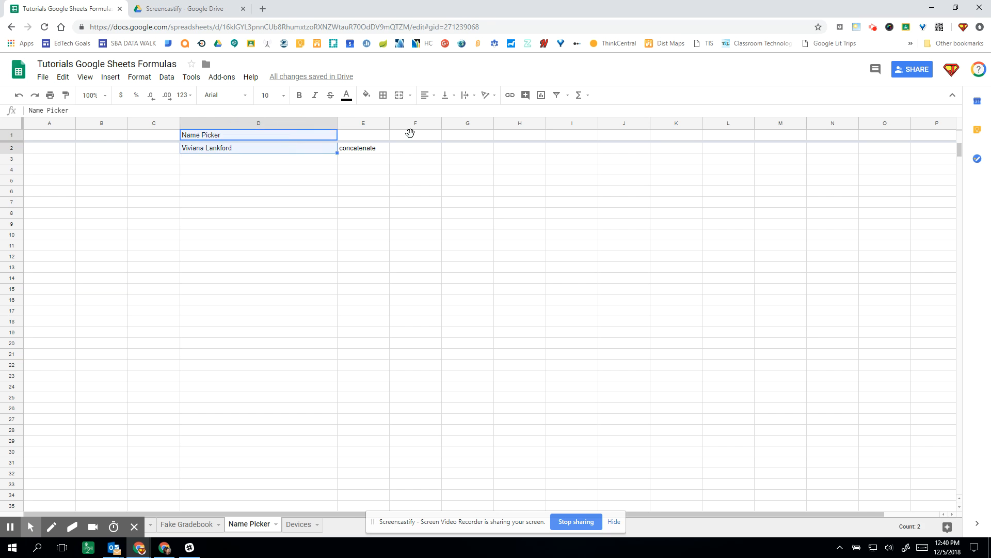
left_click(283, 95)
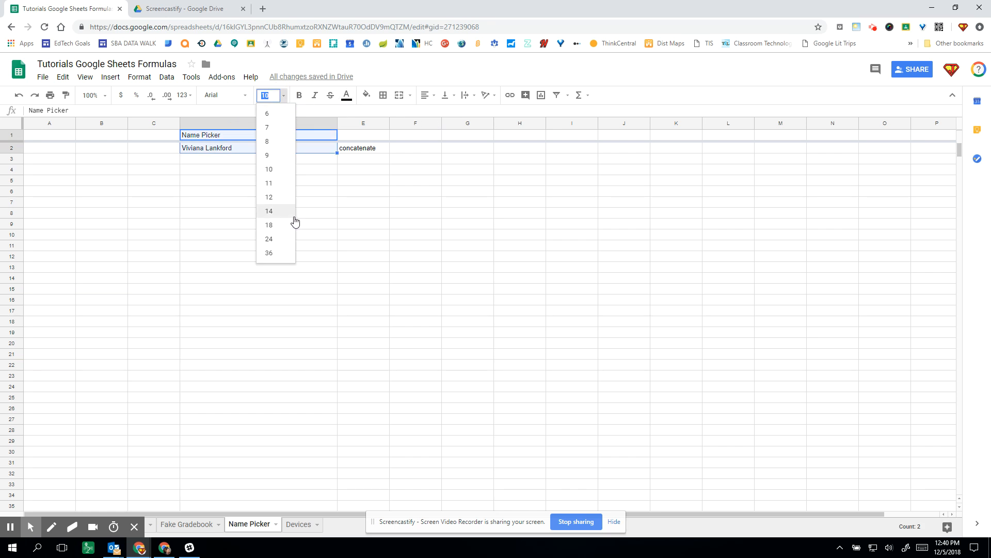
left_click(269, 239)
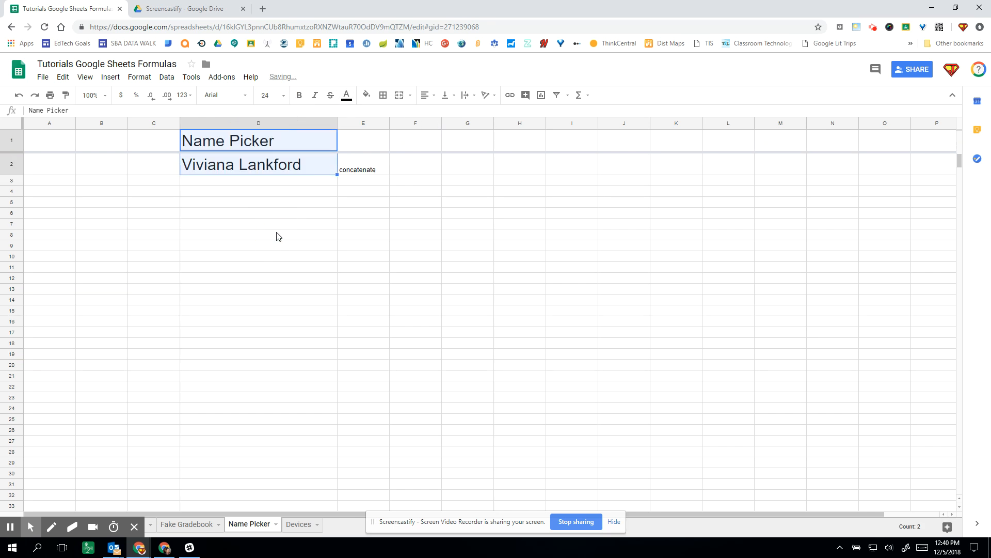
left_click(319, 218)
Shuffle the hidden first names in column A two more times with Randomize range
left_click(69, 124)
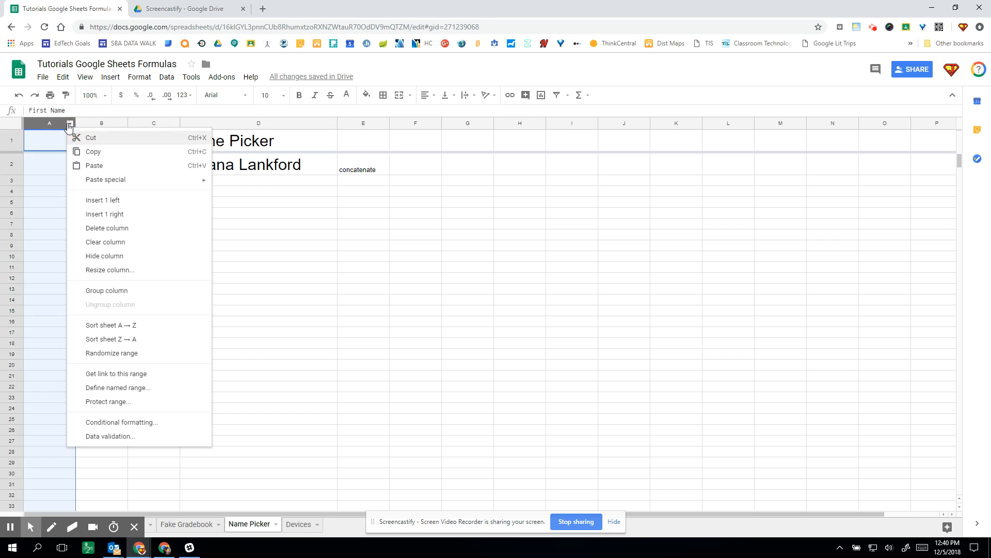
left_click(85, 353)
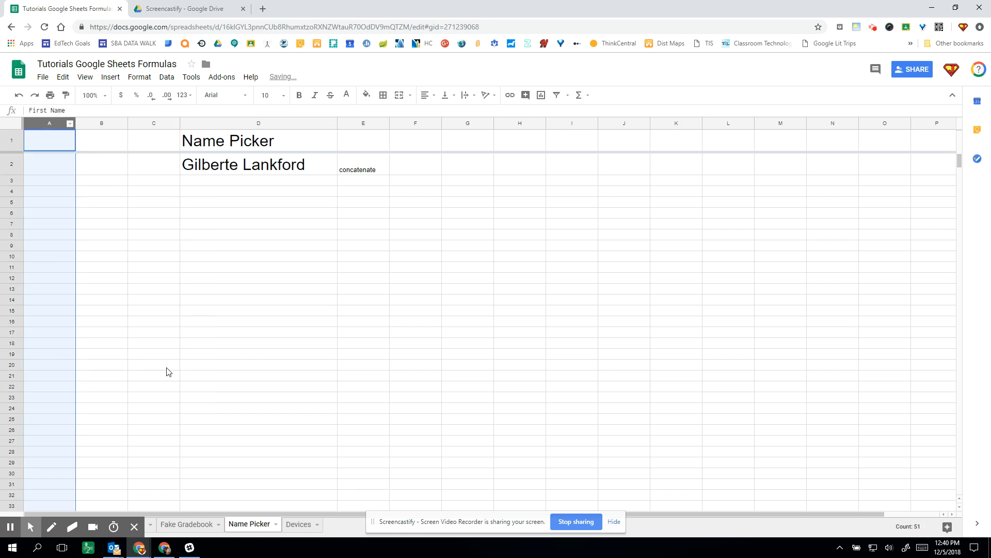
left_click(69, 124)
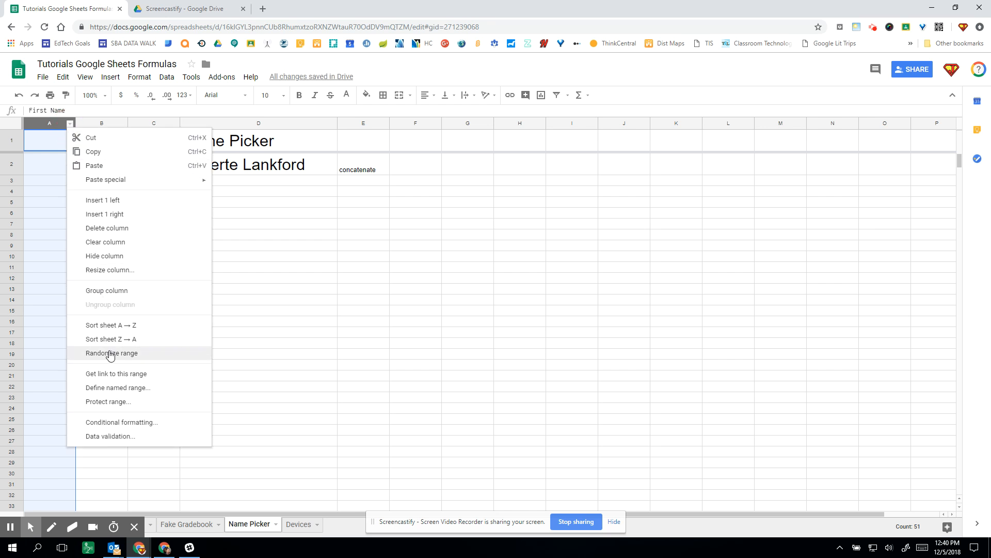
left_click(110, 353)
left_click(244, 269)
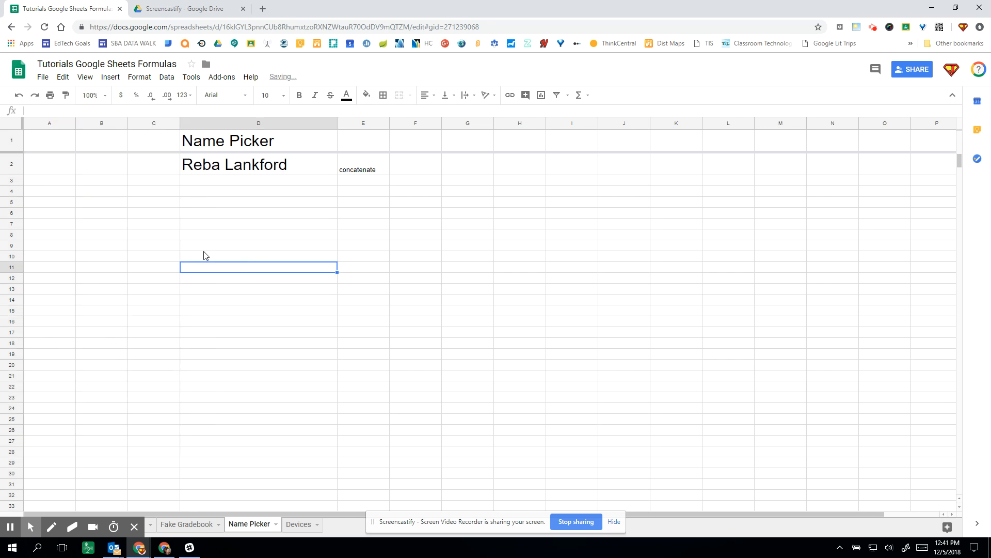
Set the text color of the first and last name cells A2:B2 to black
left_click_drag(47, 169, 103, 163)
left_click(347, 95)
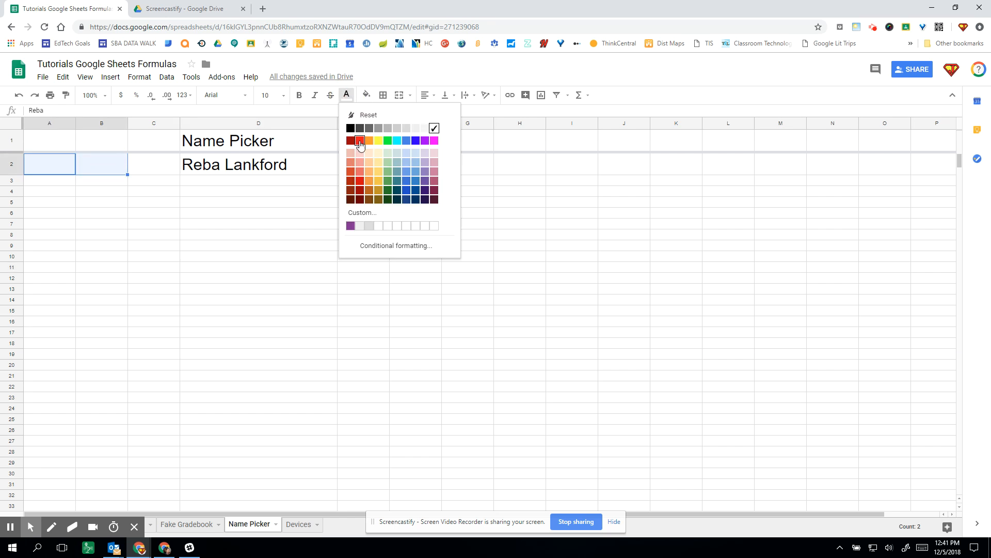
left_click(350, 134)
left_click(190, 287)
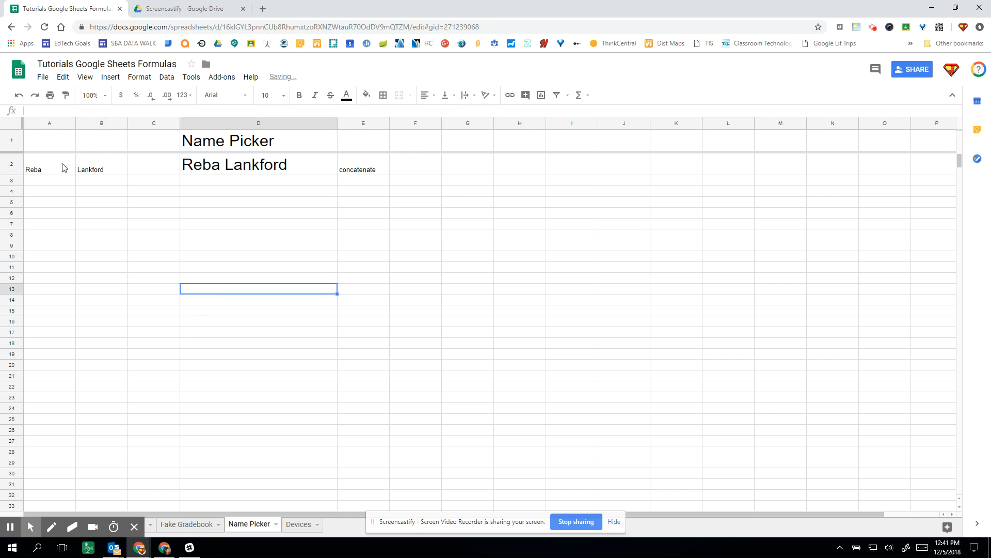
Shuffle the first names in column A once more with Randomize range
left_click_drag(59, 163, 98, 164)
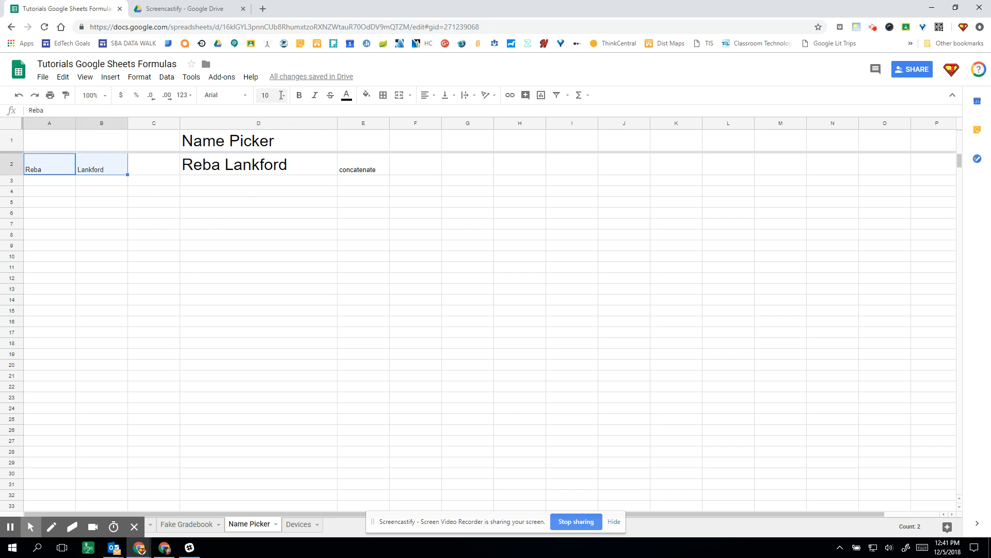
left_click(176, 247)
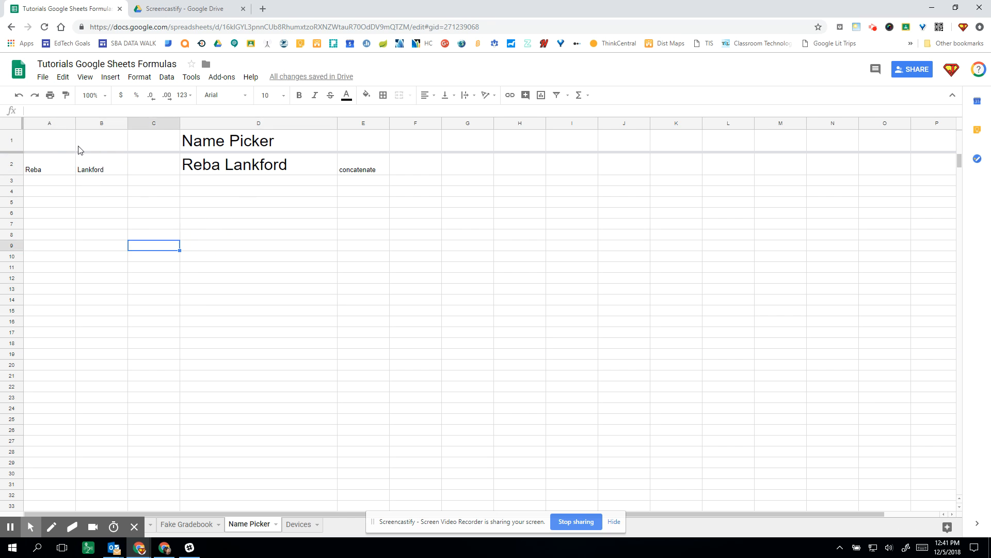
left_click(70, 124)
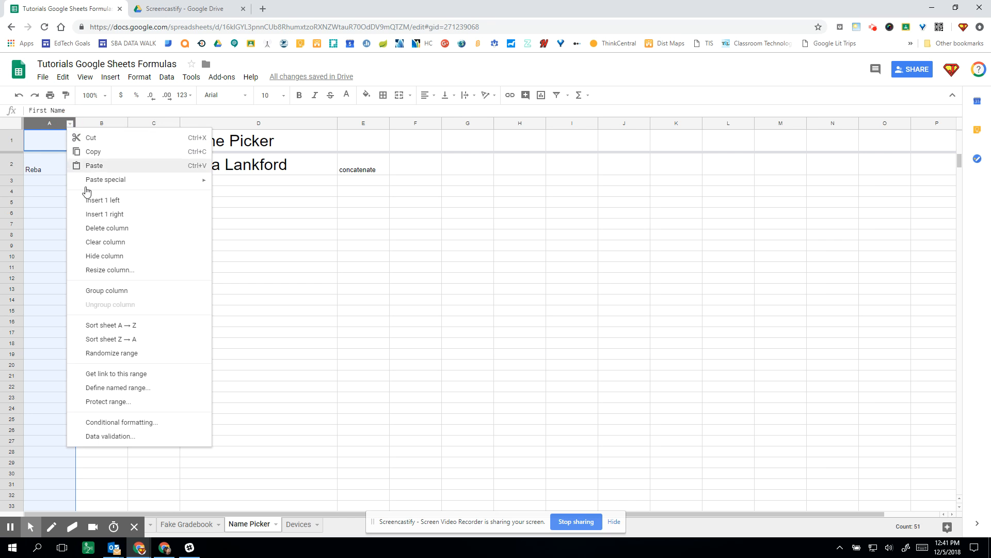
left_click(121, 355)
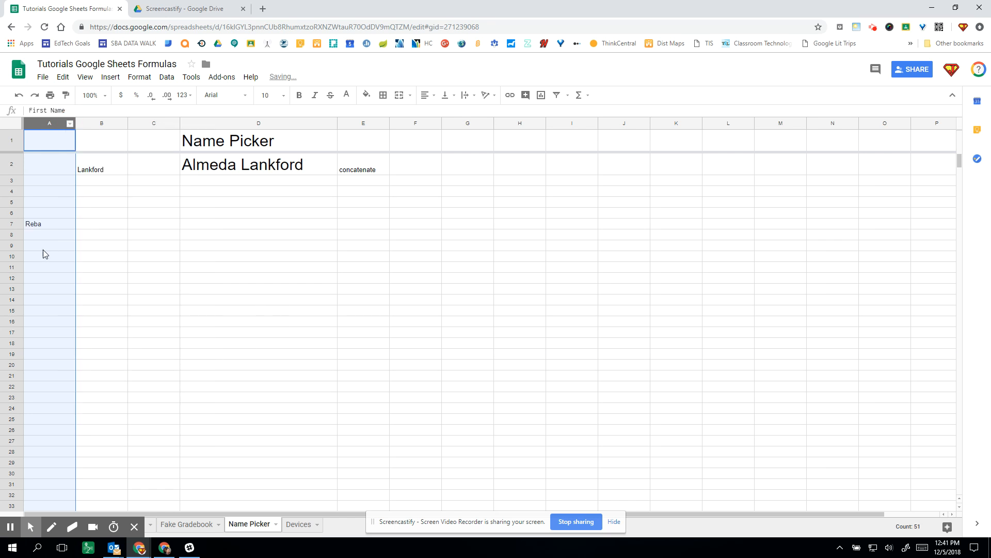
left_click(138, 256)
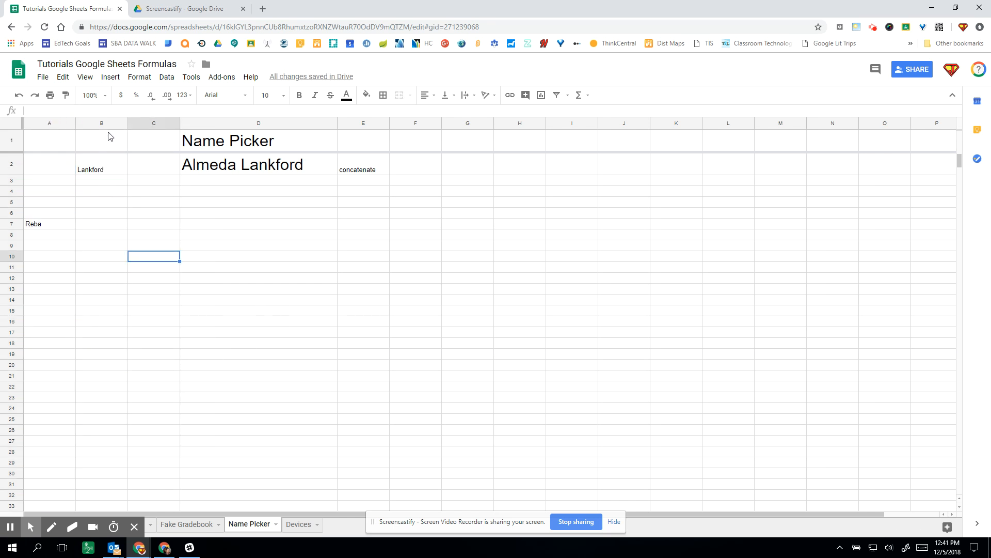
Set the text color of columns A and B back to white, and select the combined name cell D2
left_click_drag(50, 124, 124, 125)
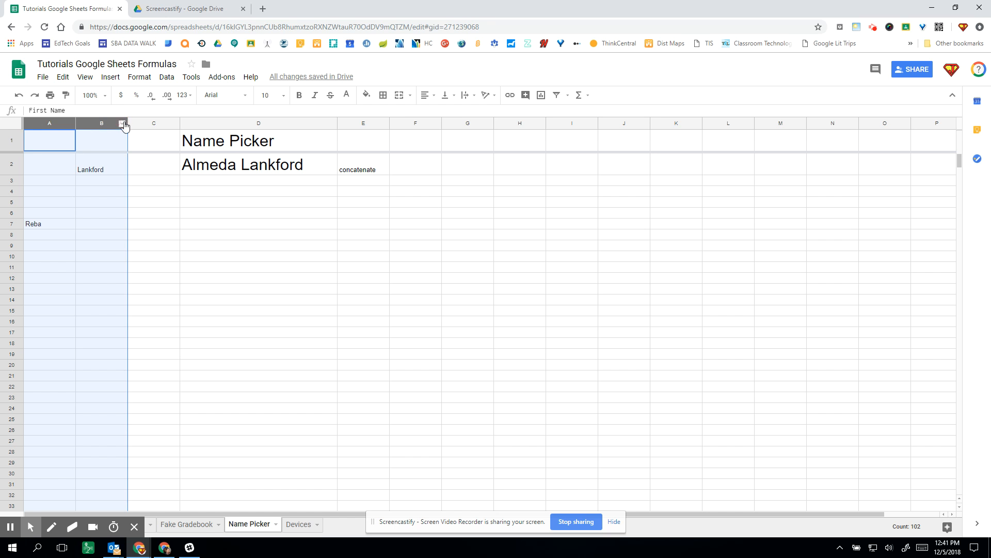
left_click(346, 95)
left_click(433, 128)
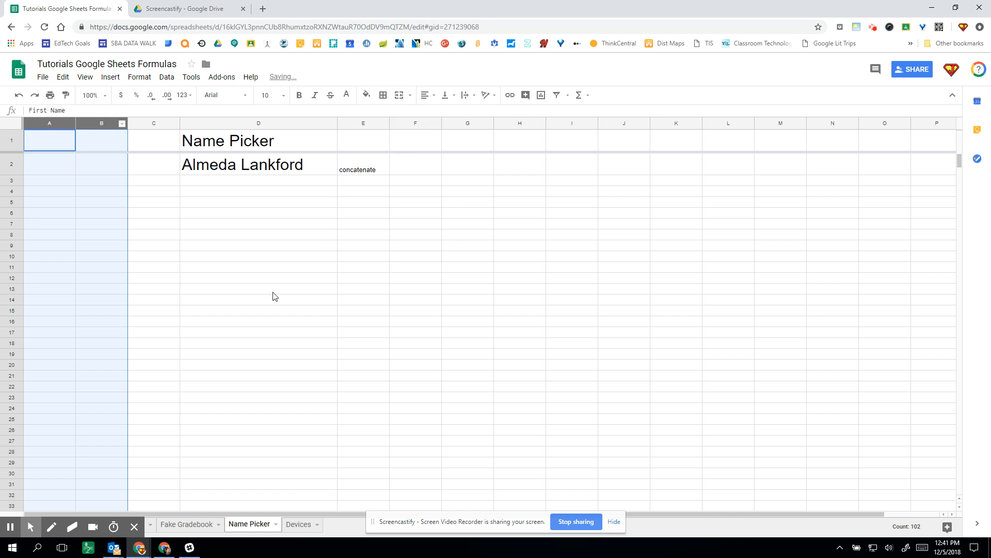
left_click(246, 305)
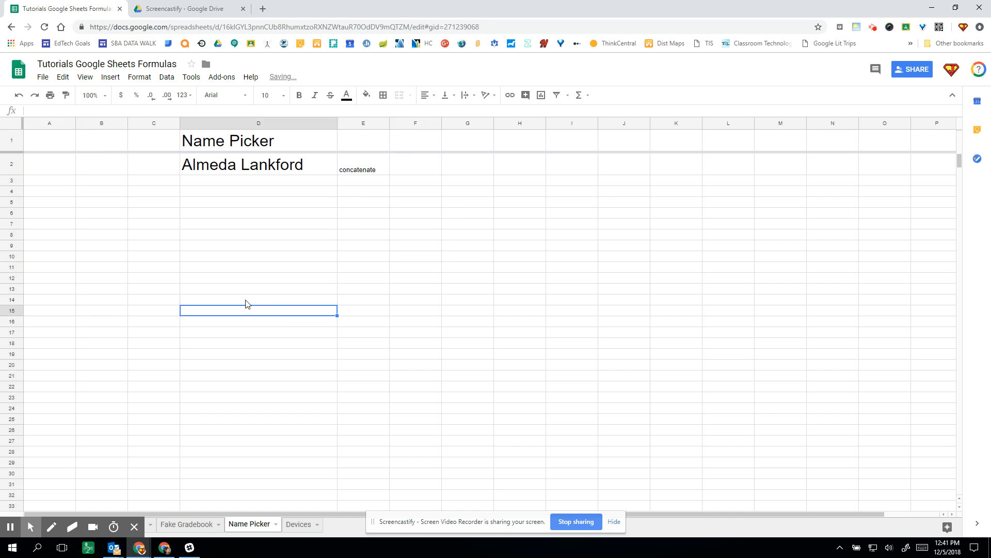
left_click(313, 171)
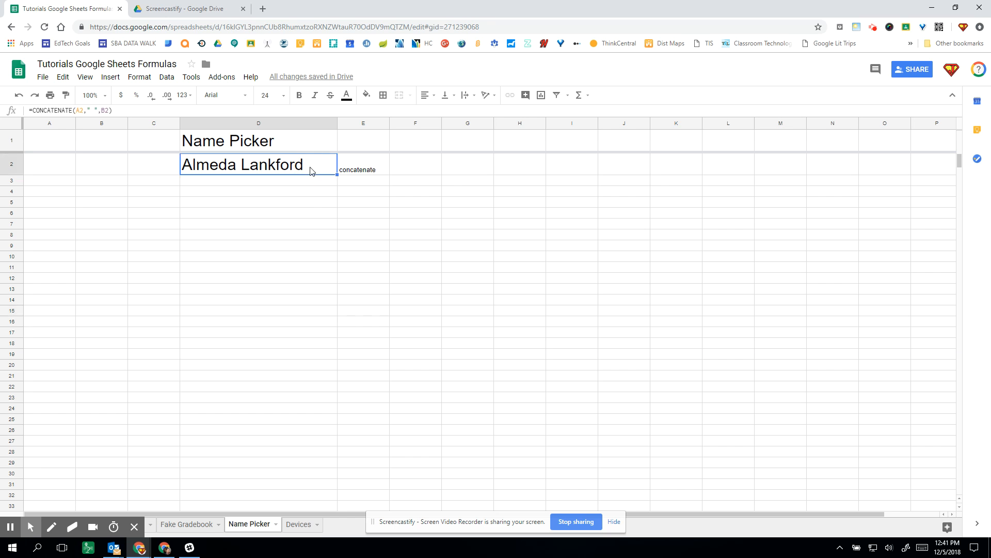